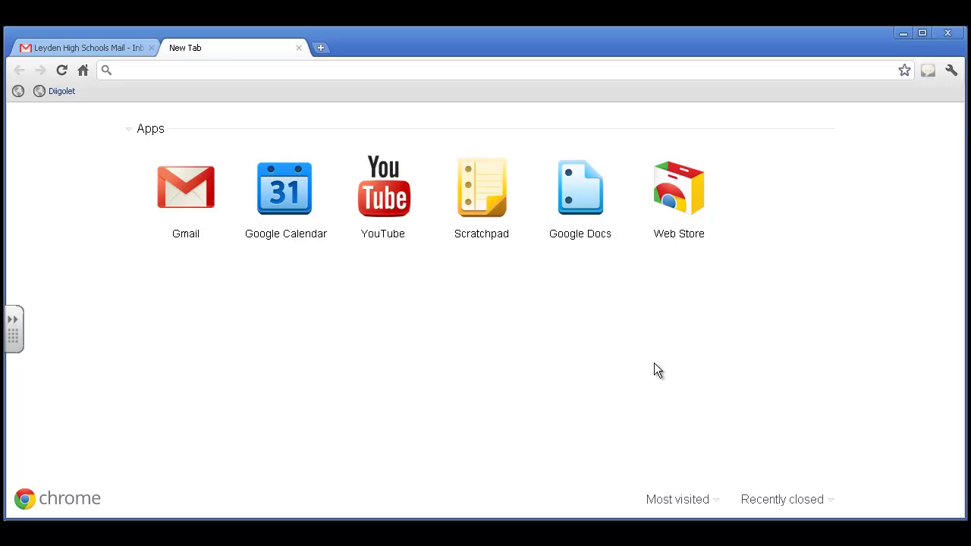
# Search the Chrome Web Store for 'podcast player'
pyautogui.click(673, 186)
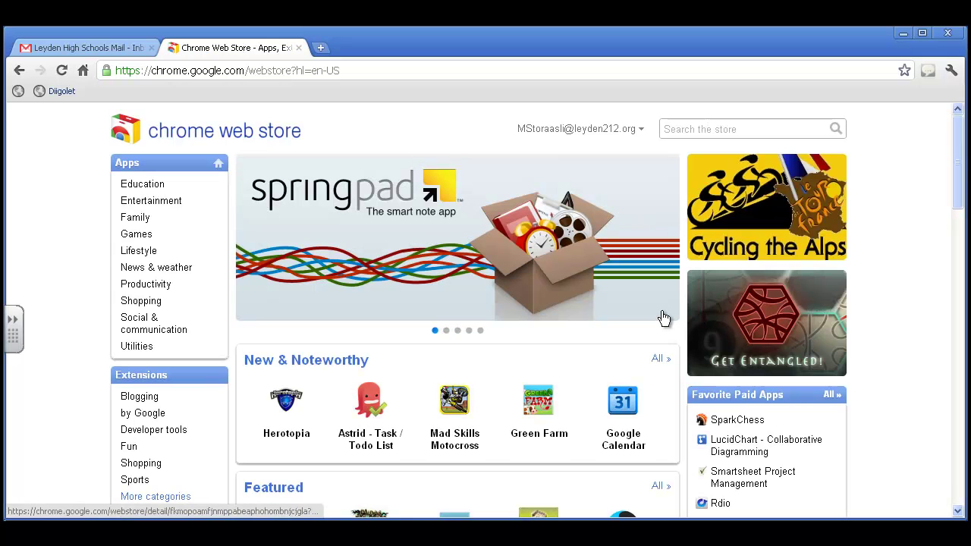
pyautogui.click(710, 123)
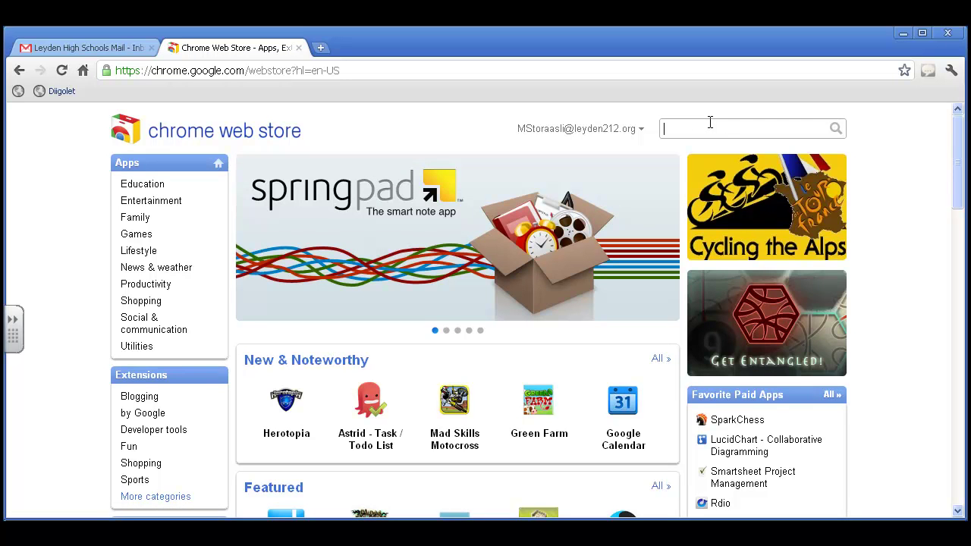
pyautogui.write('podcast p')
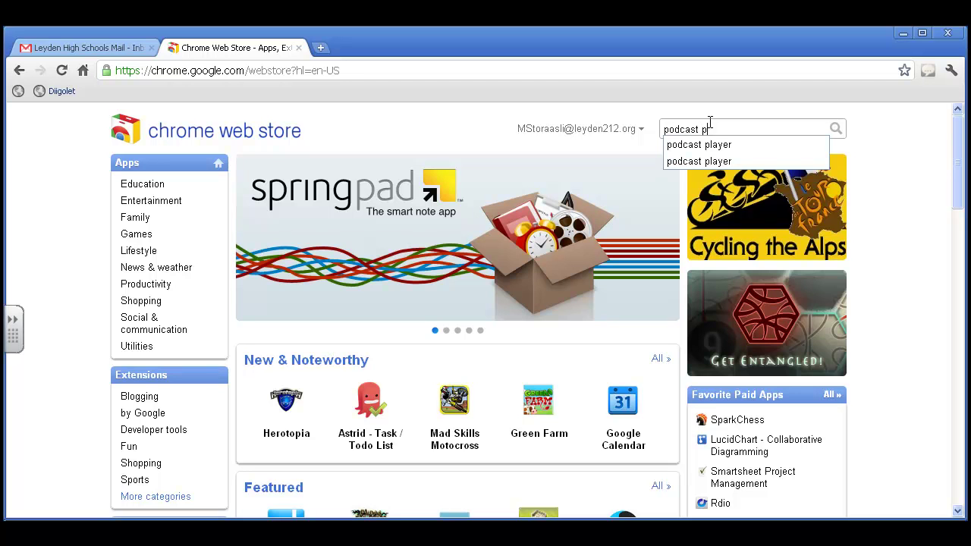
pyautogui.write('layer')
pyautogui.press('Return')
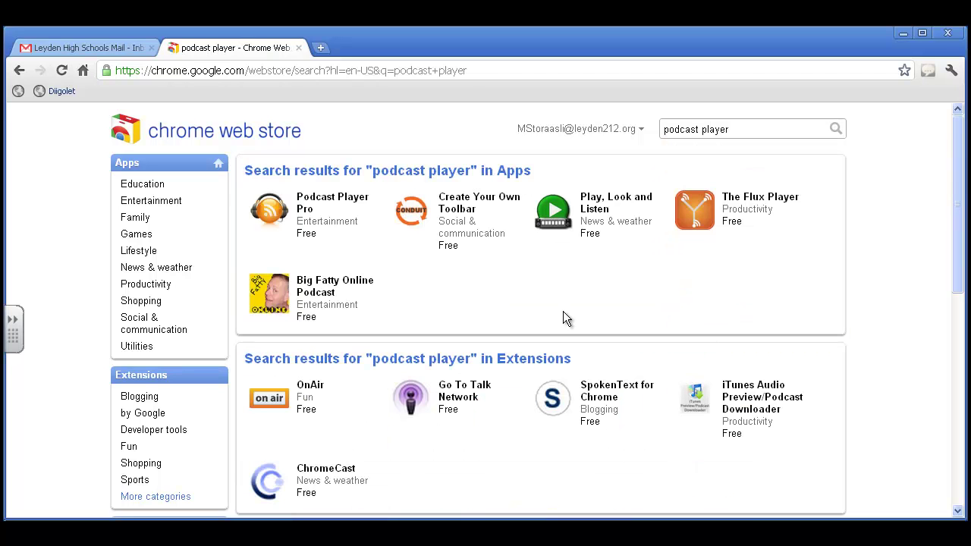
# Install Podcast Player Pro from its store page
pyautogui.click(276, 213)
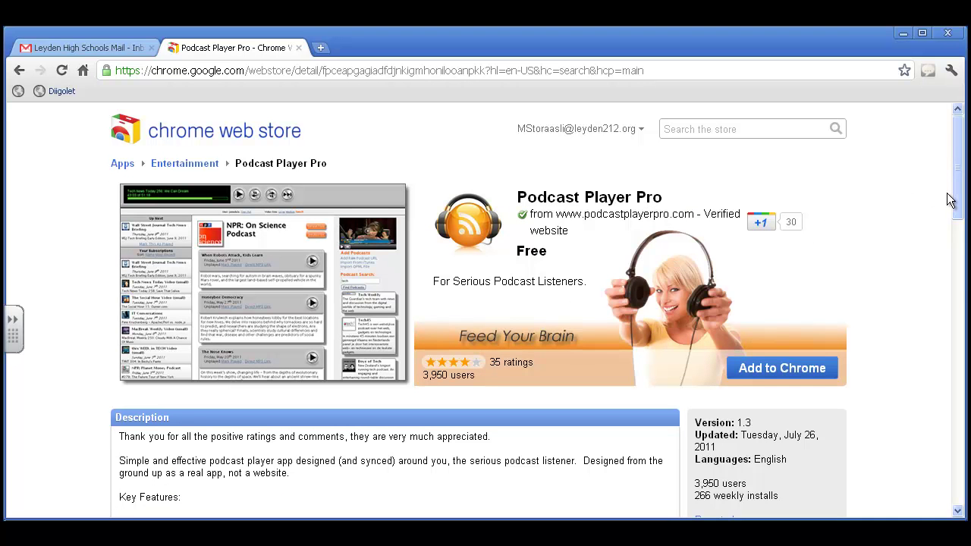
pyautogui.moveTo(957, 198); pyautogui.dragTo(853, 187)
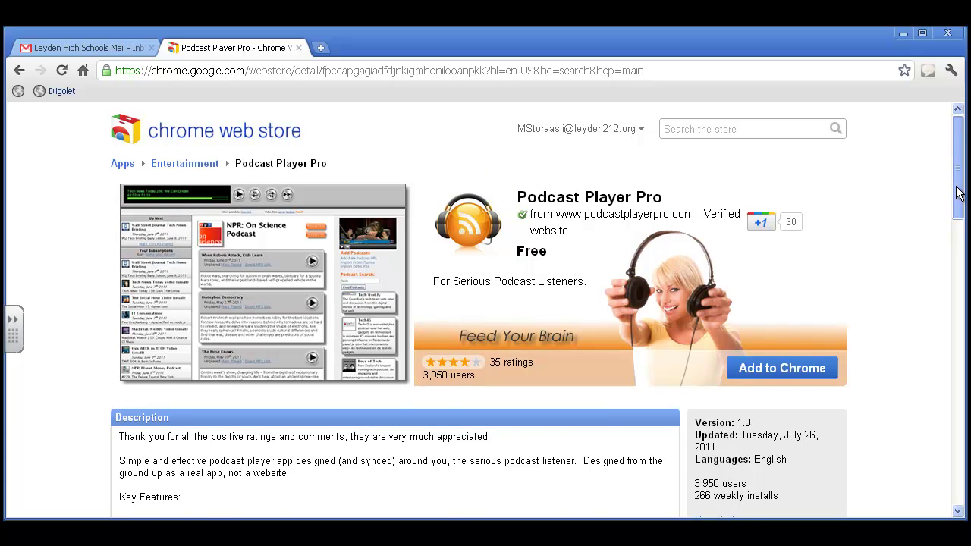
pyautogui.moveTo(957, 193); pyautogui.dragTo(875, 178)
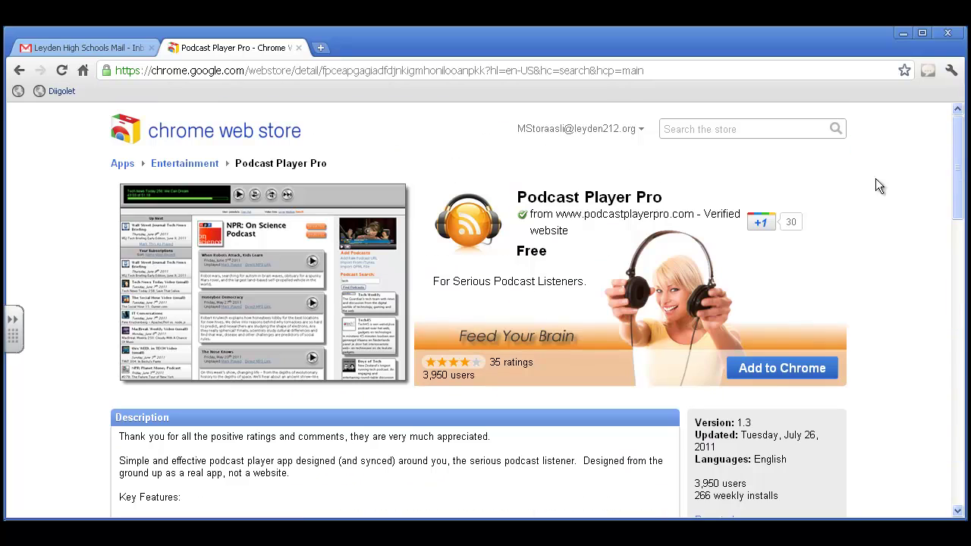
pyautogui.click(775, 370)
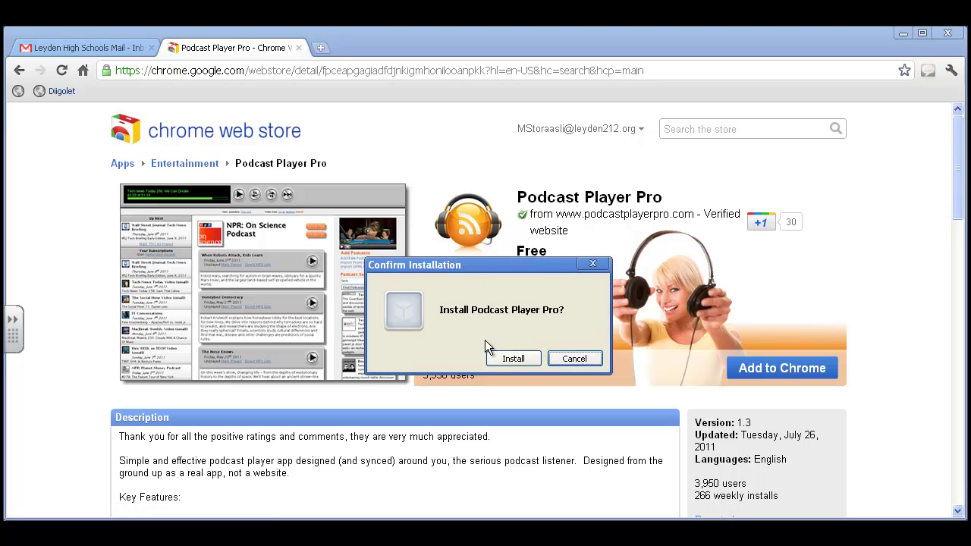
pyautogui.click(508, 359)
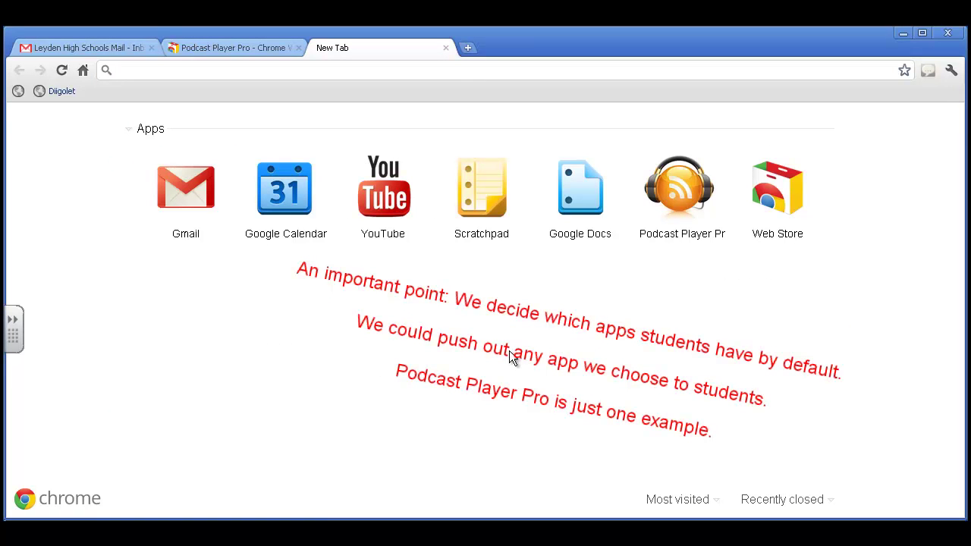
# Launch the Podcast Player Pro app from the Apps page
pyautogui.click(682, 190)
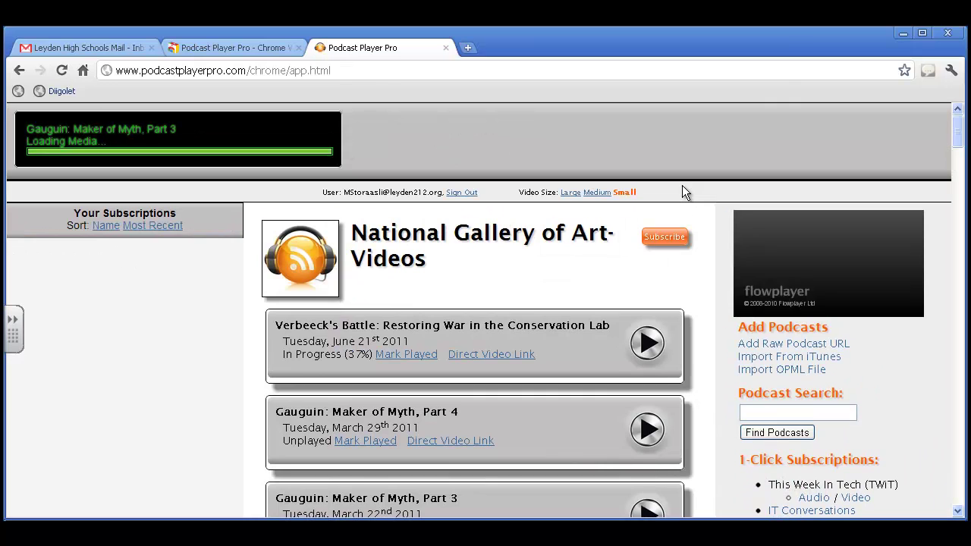
pyautogui.moveTo(682, 186); pyautogui.dragTo(524, 284)
pyautogui.click(526, 279)
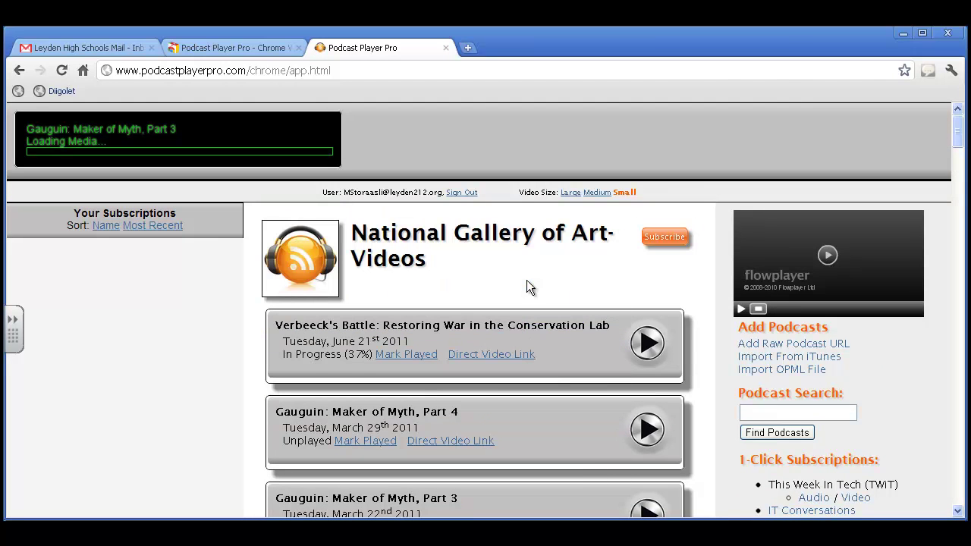
# Search podcasts for 'news' and scroll to the Global News podcast's episodes
pyautogui.click(761, 412)
pyautogui.write('news')
pyautogui.press('Return')
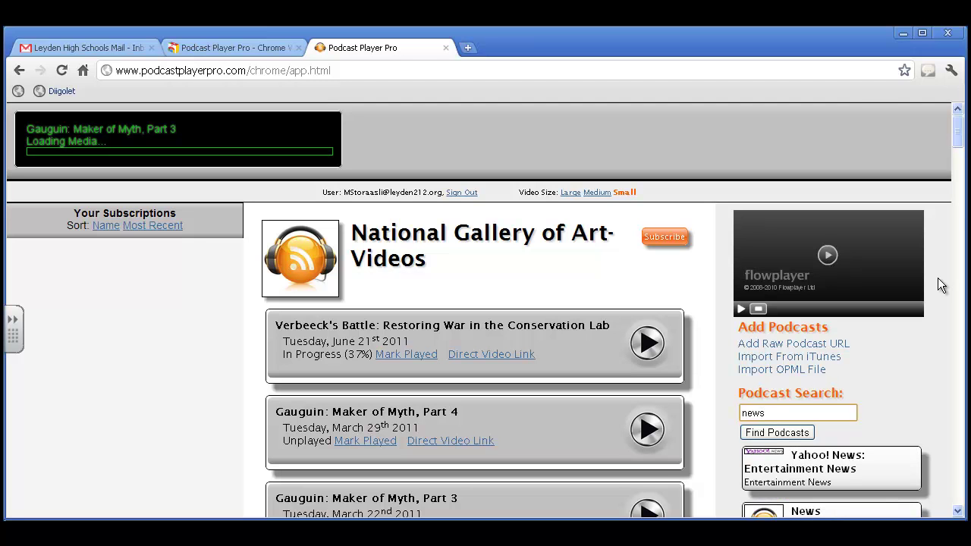
pyautogui.moveTo(957, 144); pyautogui.dragTo(957, 201)
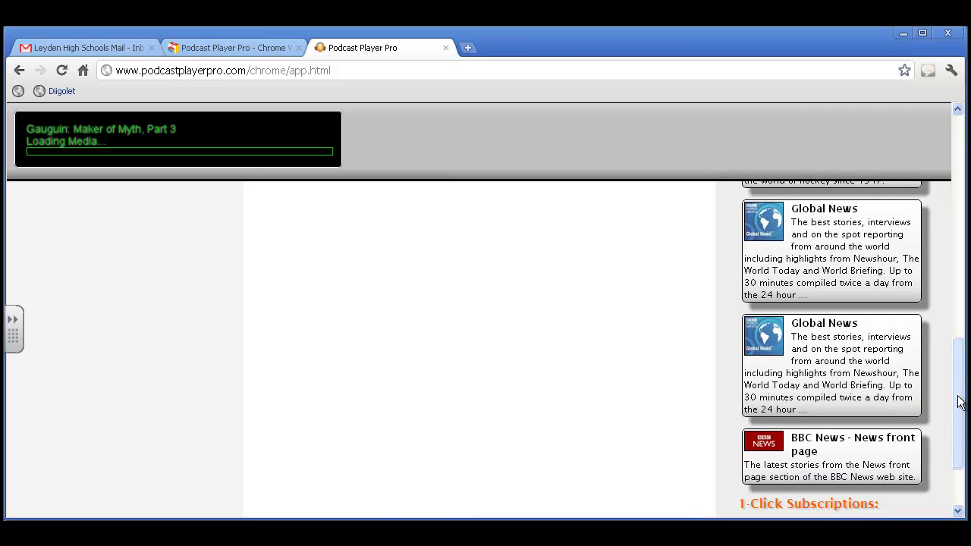
pyautogui.moveTo(959, 402); pyautogui.dragTo(959, 155)
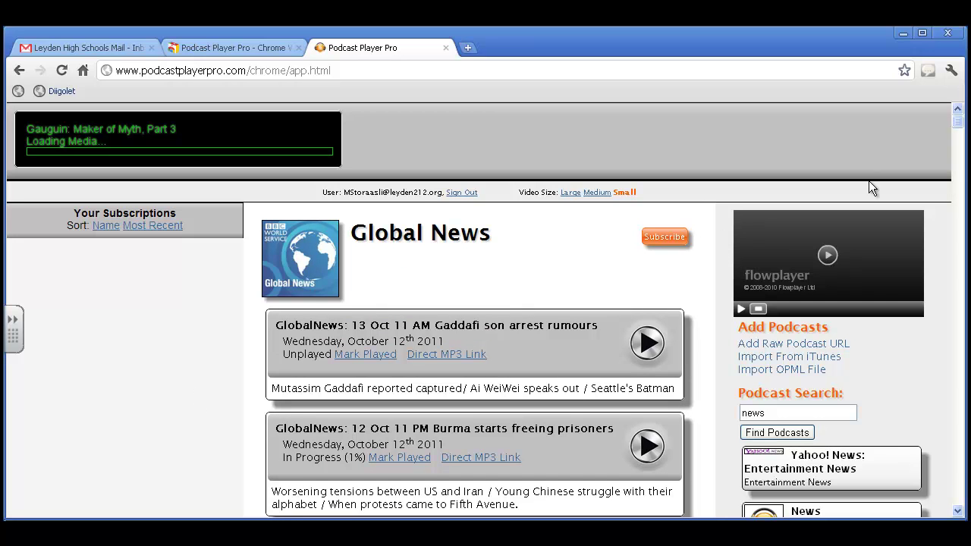
# Play the Global News Burma episode, pause it at 0:32, and subscribe to Global News
pyautogui.click(957, 511)
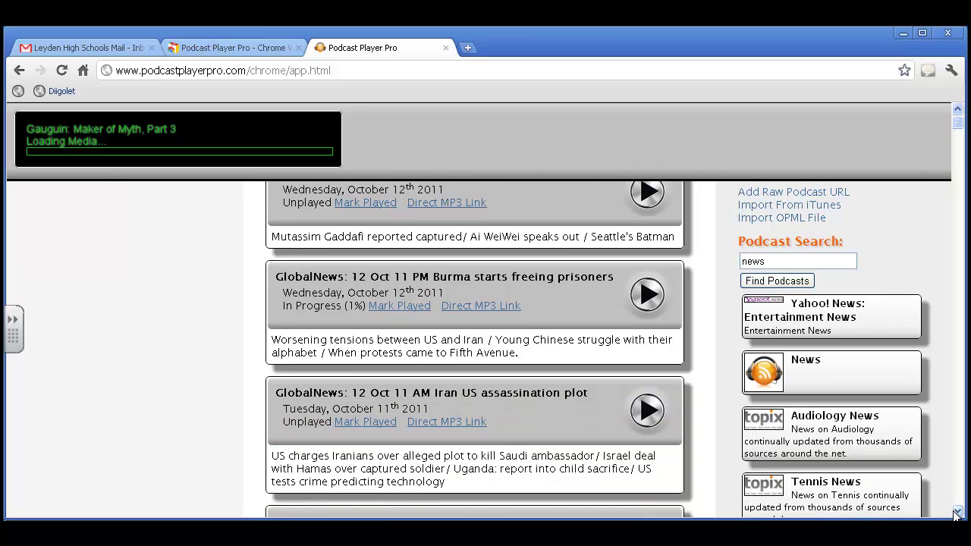
pyautogui.click(956, 511)
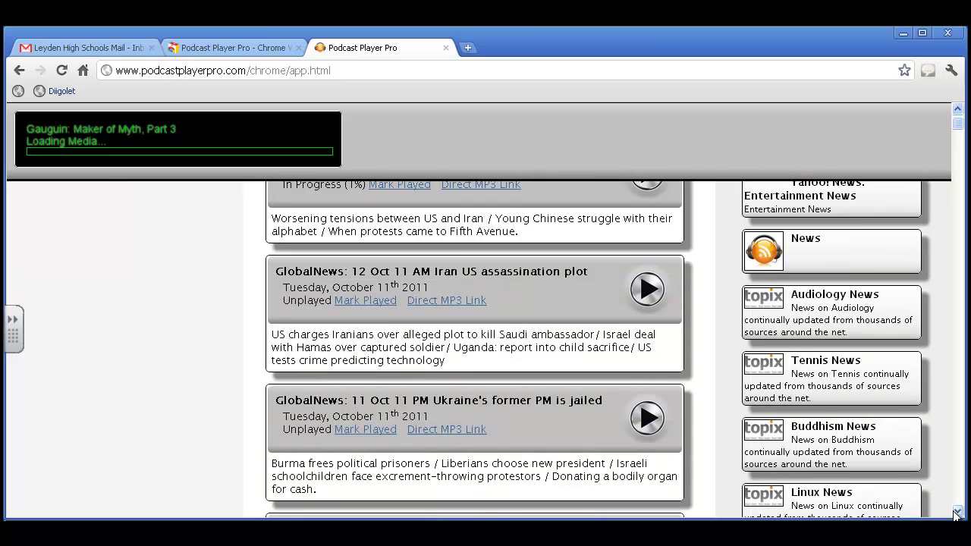
pyautogui.click(957, 110)
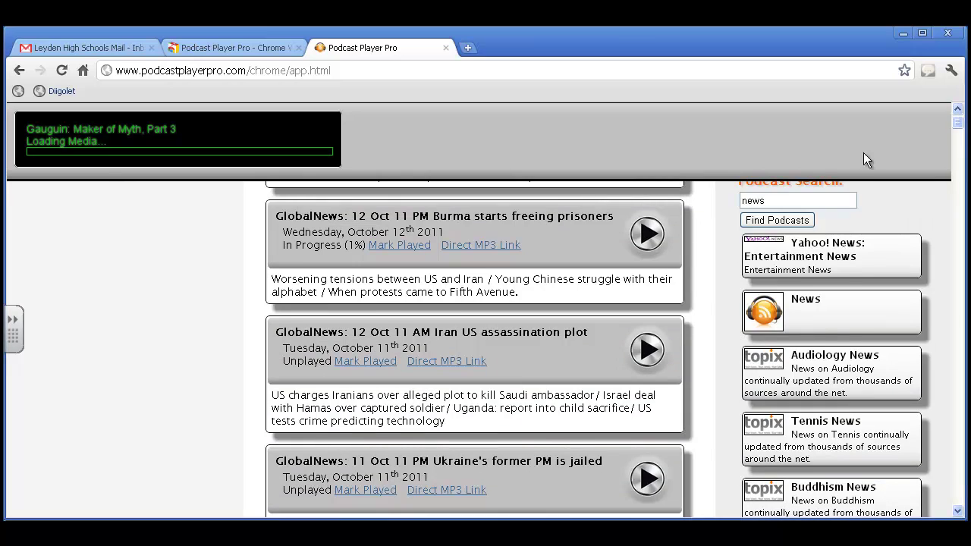
pyautogui.click(647, 235)
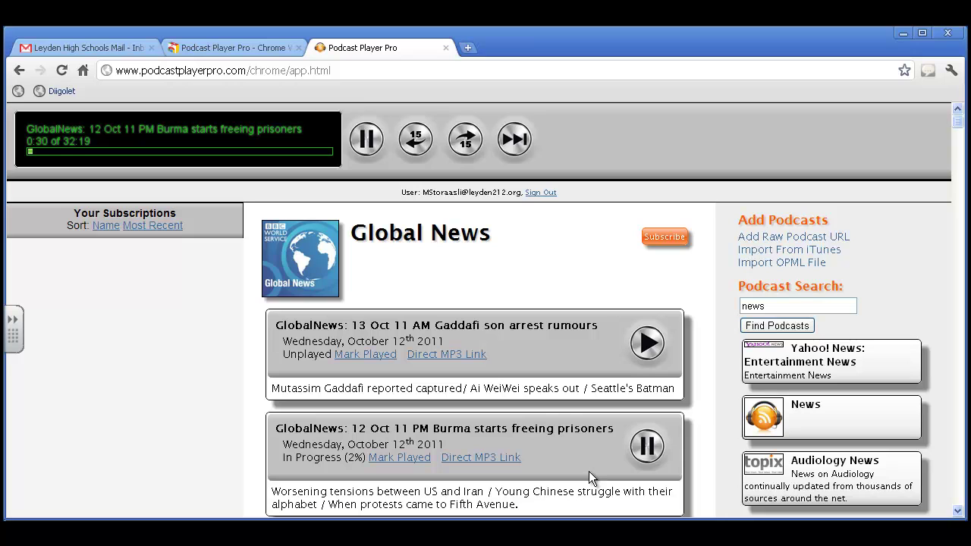
pyautogui.click(645, 451)
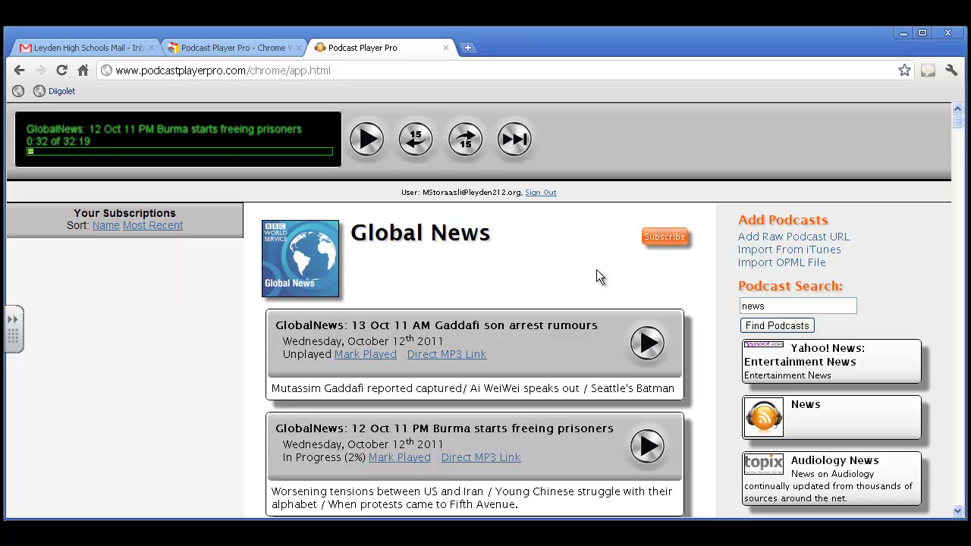
pyautogui.click(661, 240)
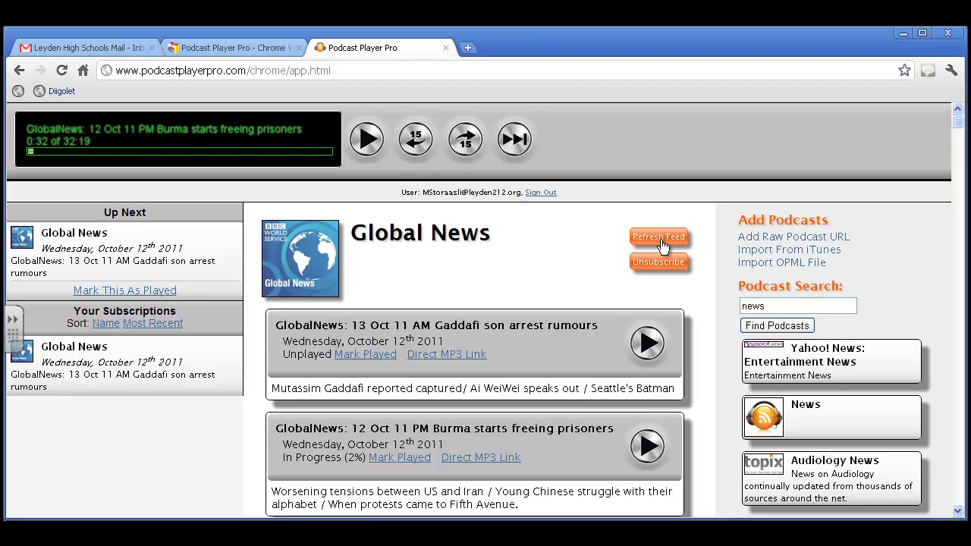
pyautogui.click(783, 306)
# Delete 'news' from the Podcast Search box
pyautogui.press('BackSpace')
pyautogui.press('BackSpace')
pyautogui.press('BackSpace')
pyautogui.press('BackSpace')
# Open the starred Podcasts email in Gmail
pyautogui.click(132, 48)
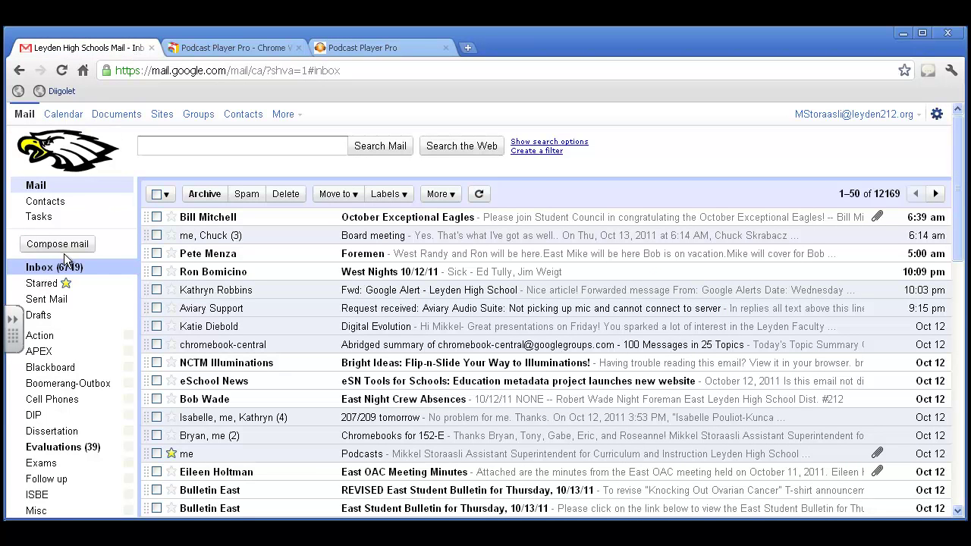
pyautogui.click(60, 282)
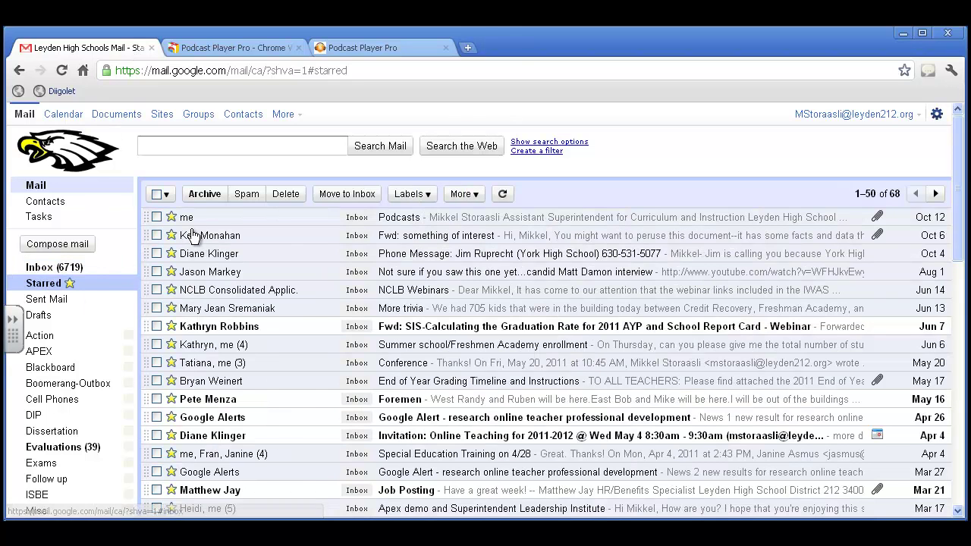
pyautogui.click(422, 219)
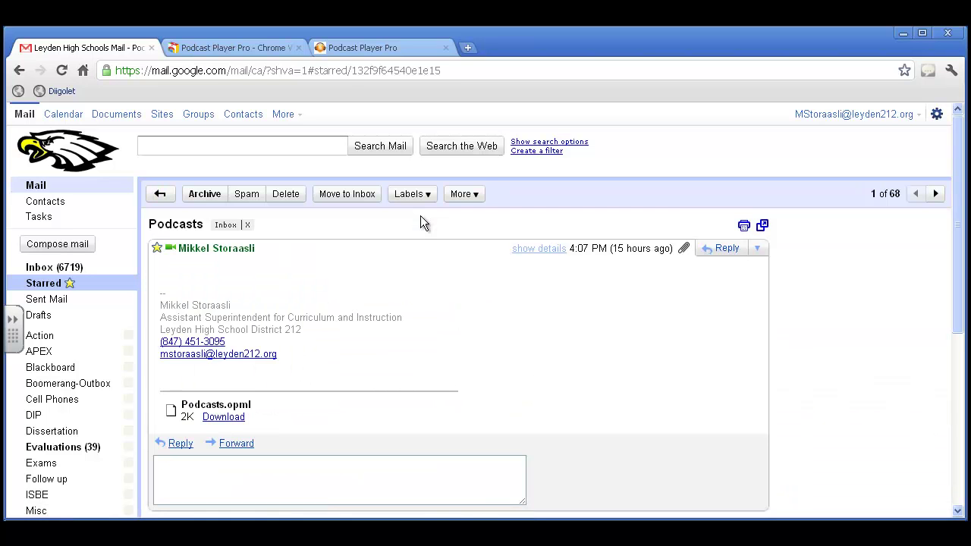
# Download the Podcasts.opml attachment, saved as Podcasts (4).opml
pyautogui.click(224, 417)
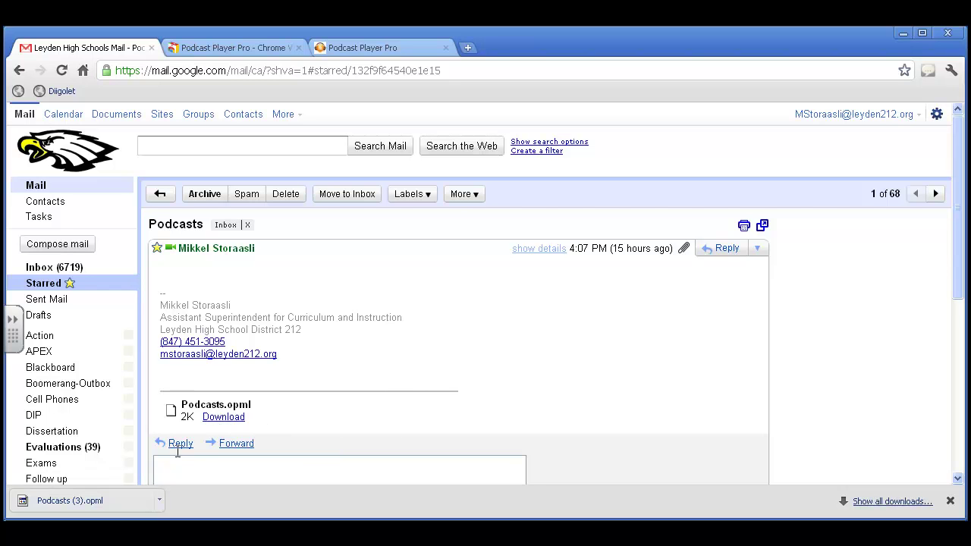
pyautogui.click(133, 500)
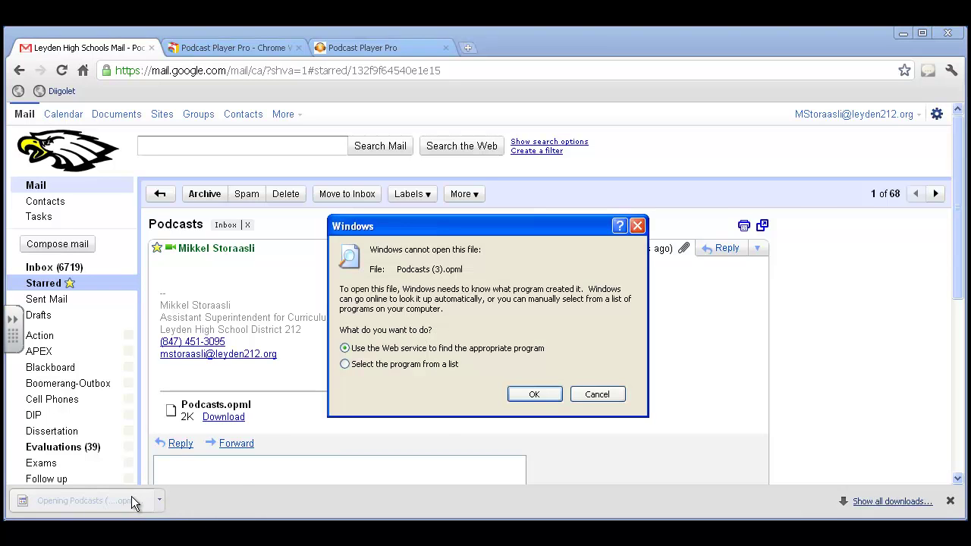
pyautogui.click(598, 395)
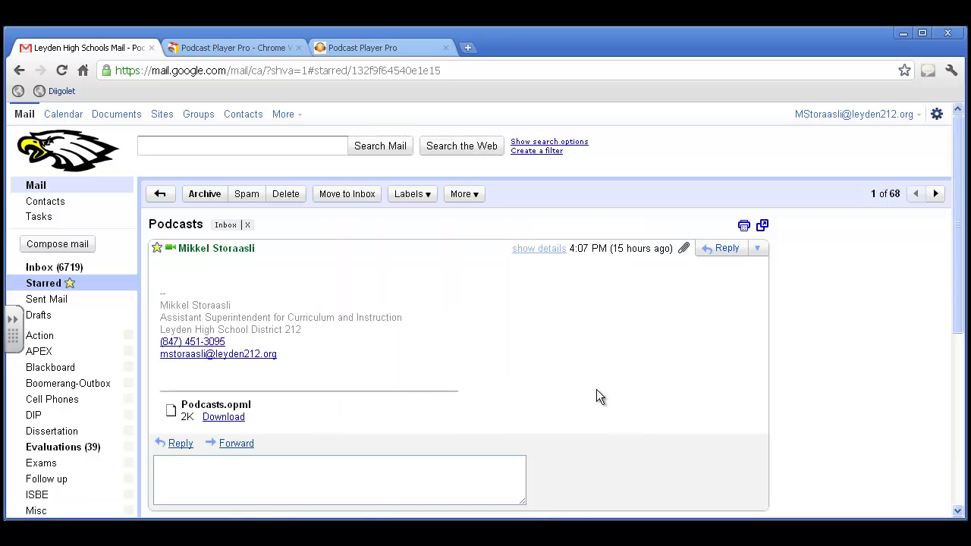
pyautogui.click(226, 419)
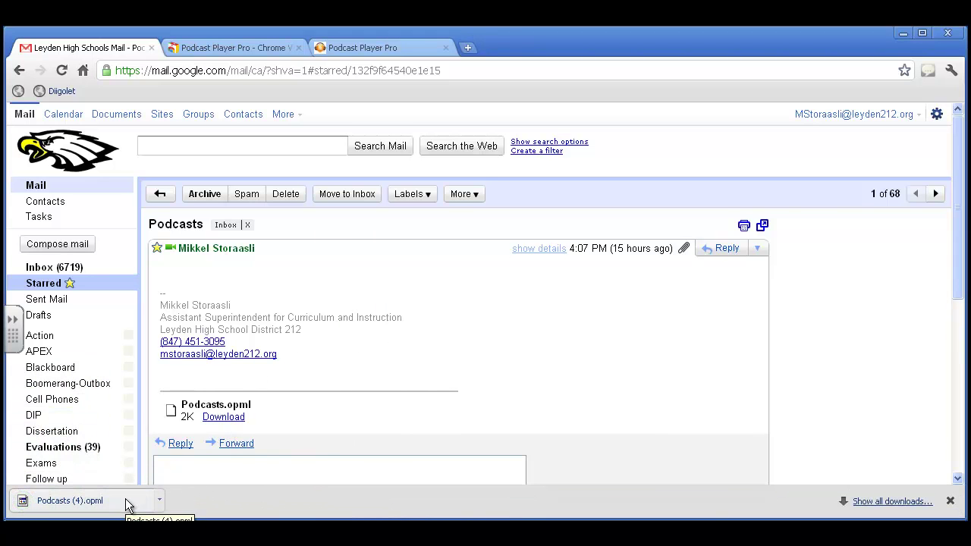
pyautogui.moveTo(126, 499); pyautogui.dragTo(596, 206)
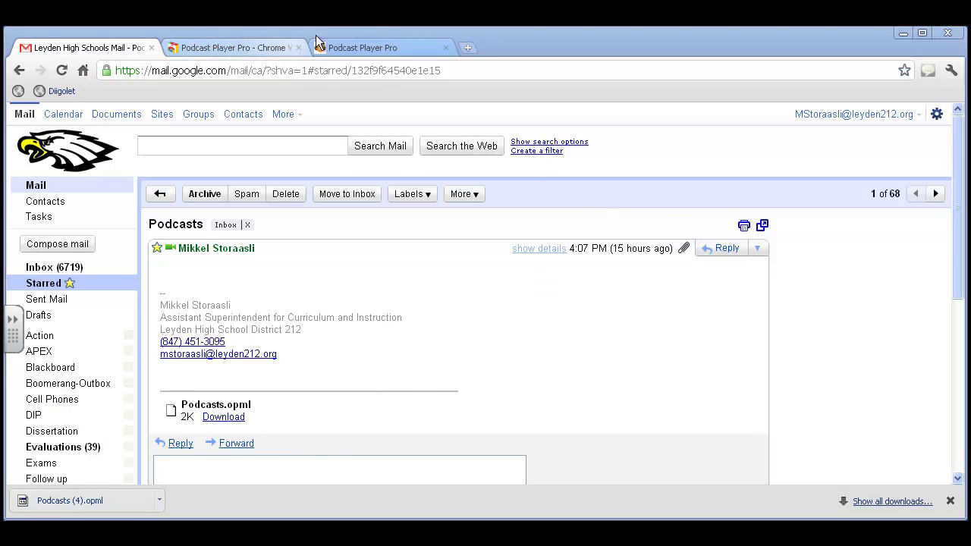
# Import Podcasts (4).opml from the Desktop through Import OPML File
pyautogui.click(372, 49)
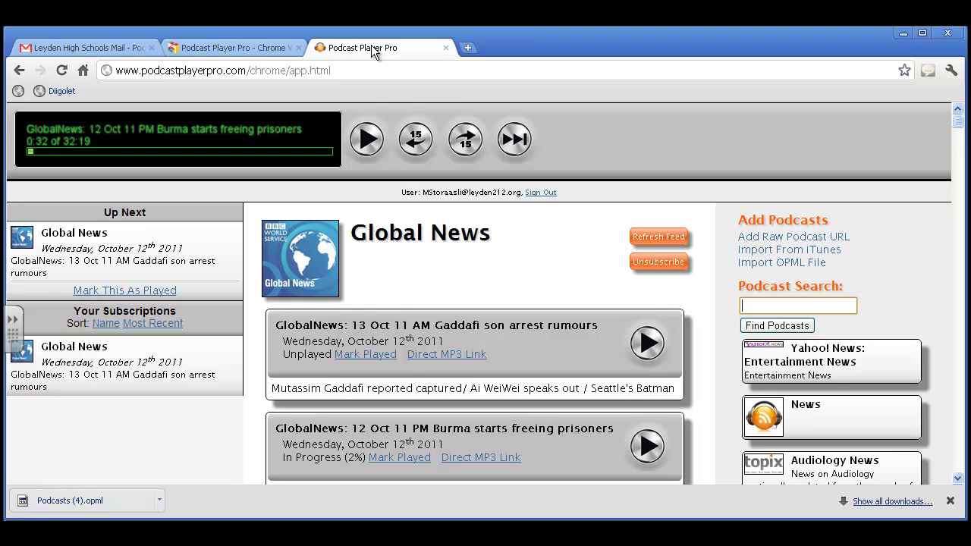
pyautogui.tripleClick(760, 269)
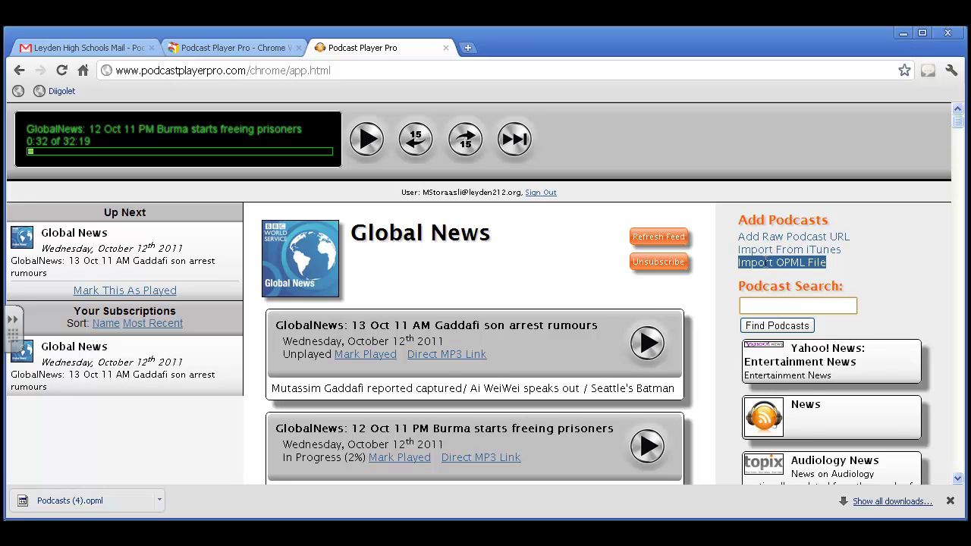
pyautogui.click(764, 262)
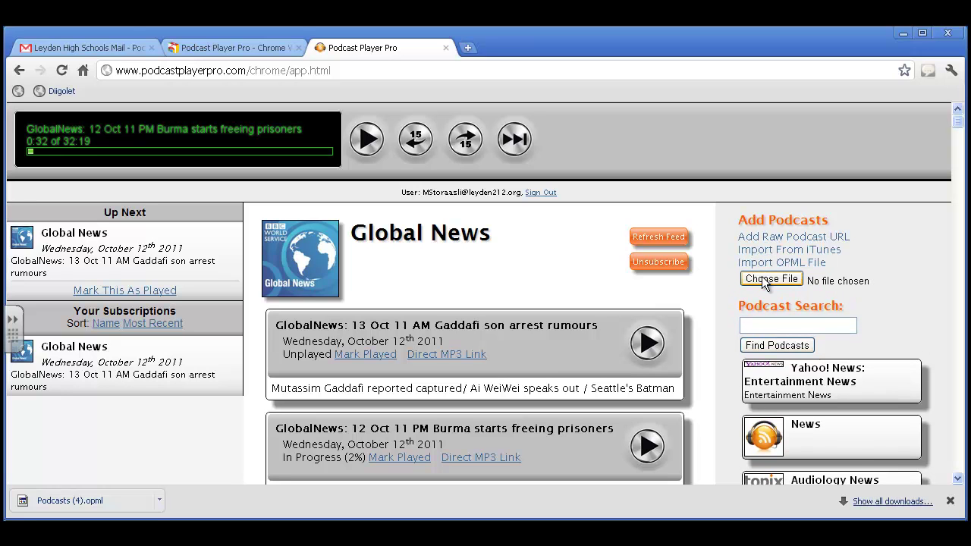
pyautogui.click(763, 279)
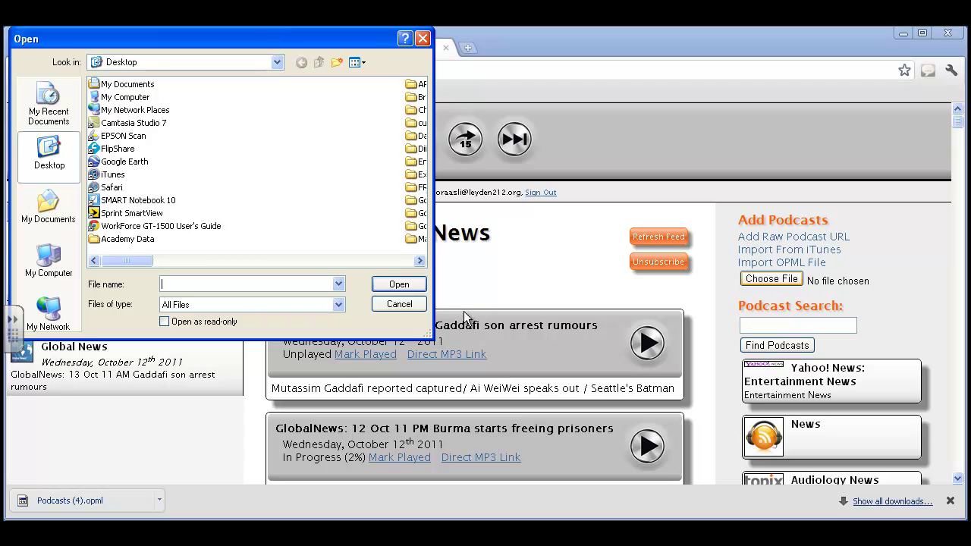
pyautogui.click(418, 260)
pyautogui.click(419, 260)
pyautogui.click(418, 260)
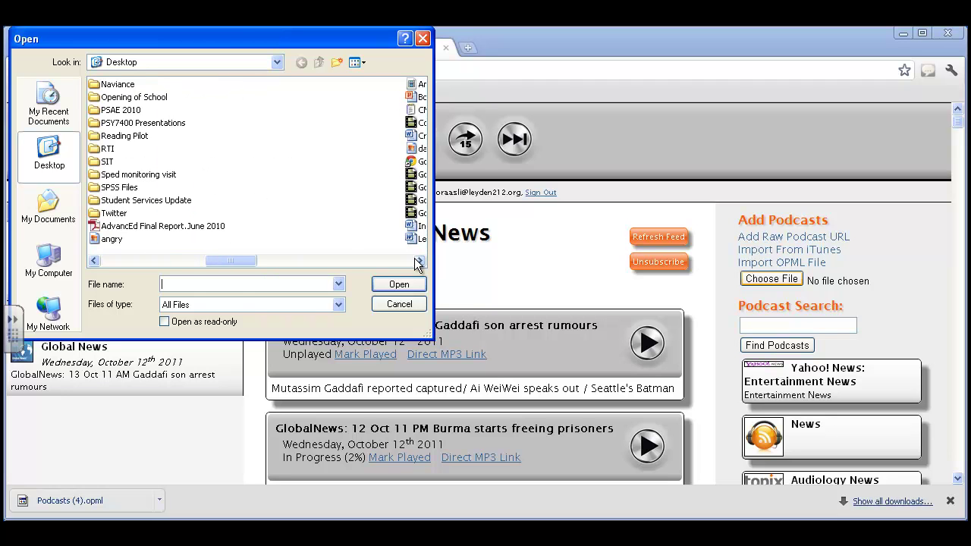
pyautogui.click(418, 260)
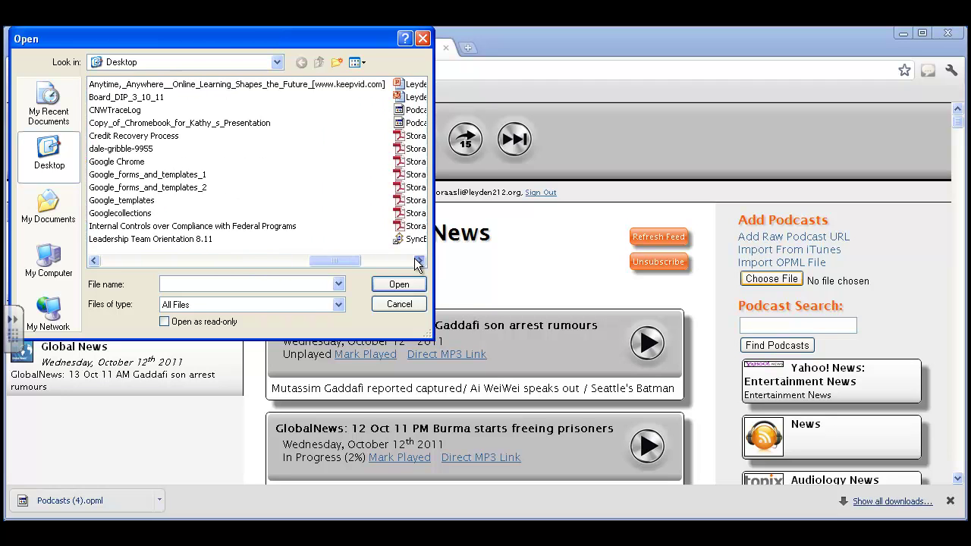
pyautogui.click(419, 260)
pyautogui.doubleClick(143, 121)
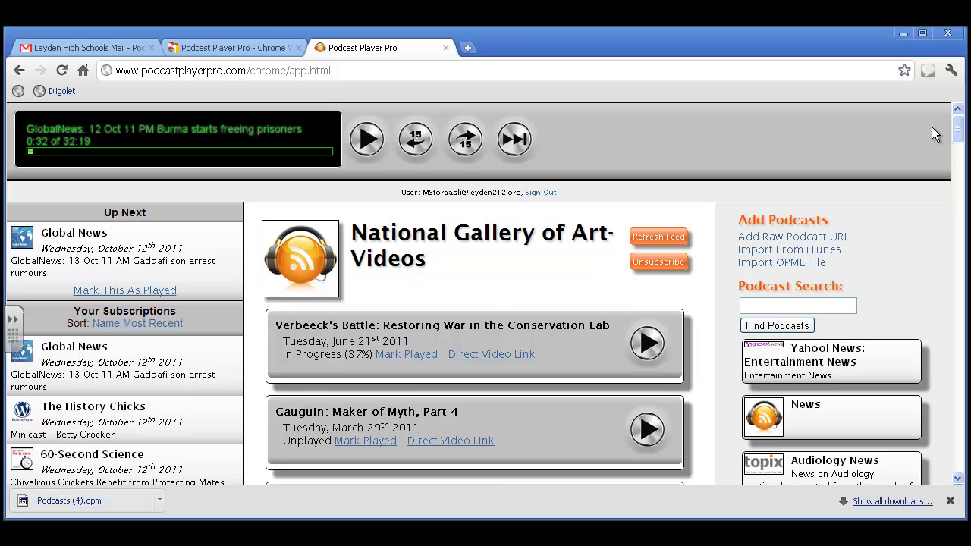
pyautogui.moveTo(957, 127); pyautogui.dragTo(957, 144)
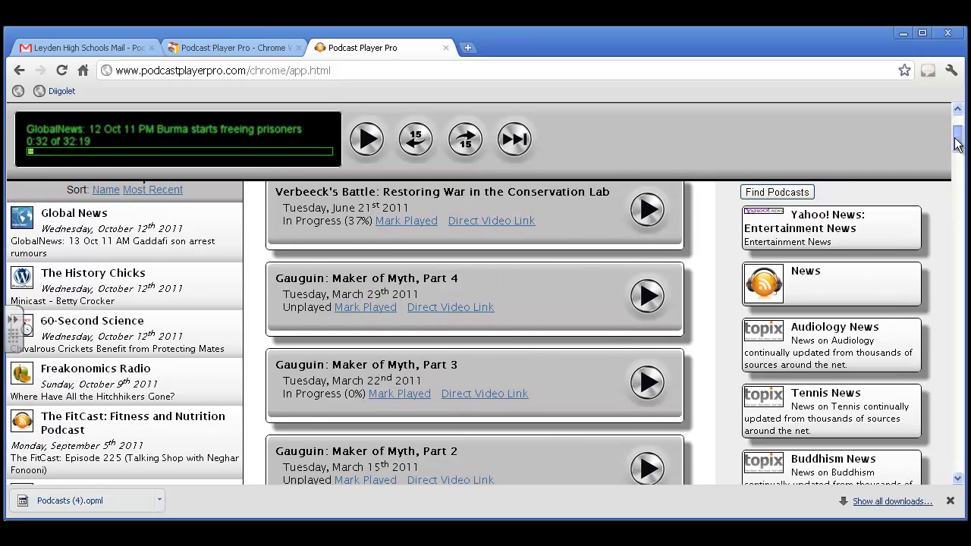
pyautogui.click(213, 292)
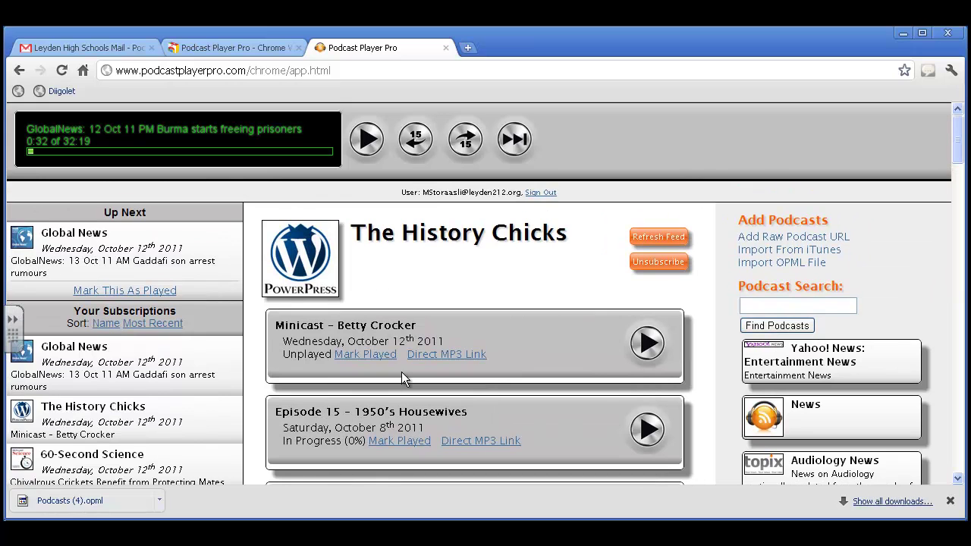
pyautogui.click(957, 478)
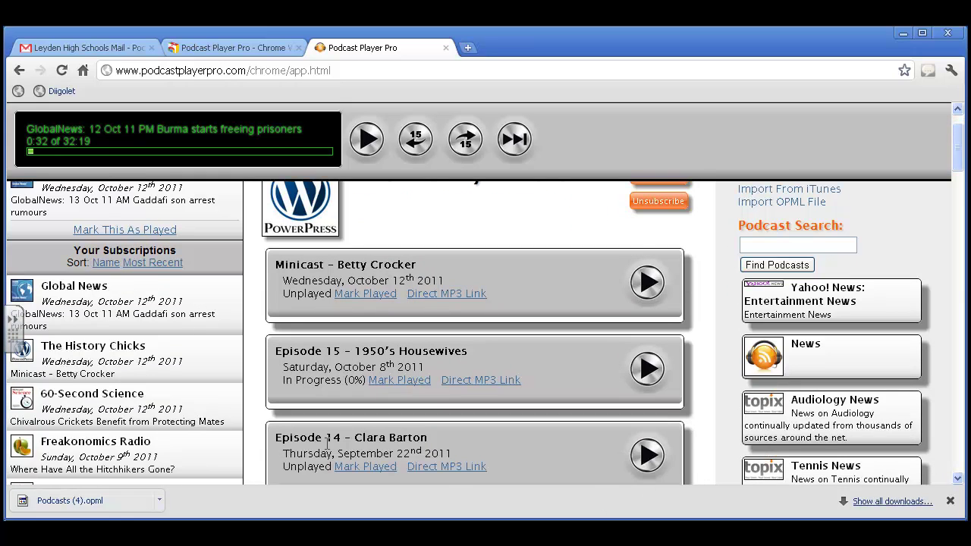
pyautogui.click(227, 415)
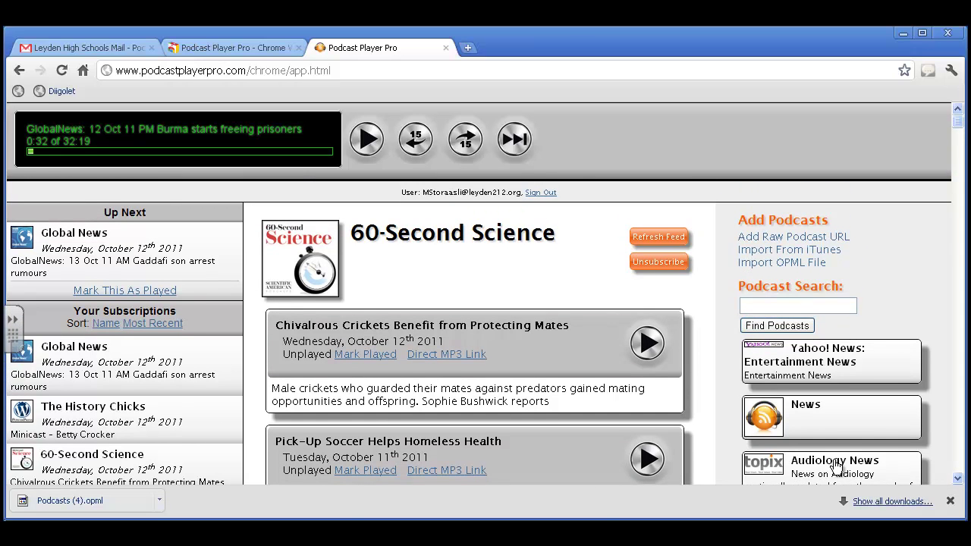
pyautogui.scroll(-5, 956, 479)
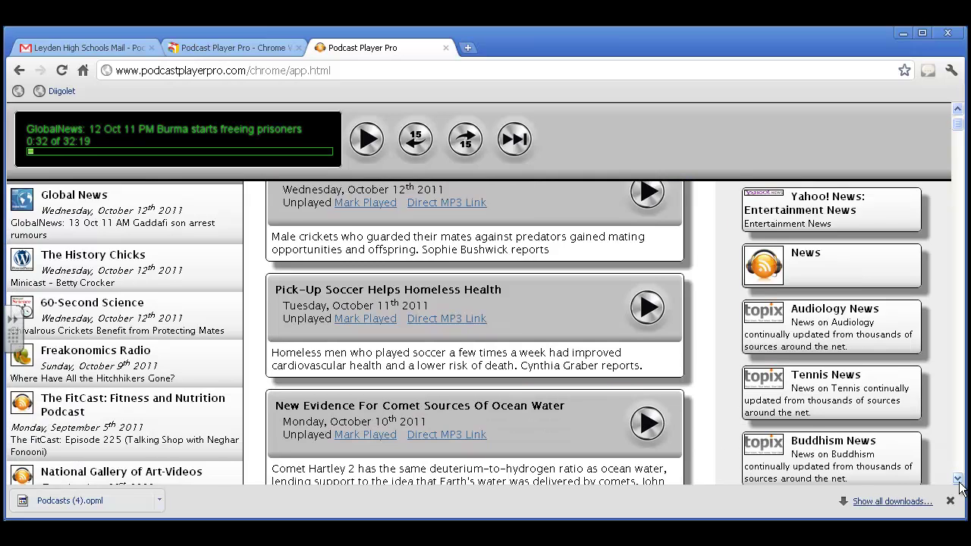
pyautogui.scroll(-2, 960, 486)
pyautogui.click(197, 303)
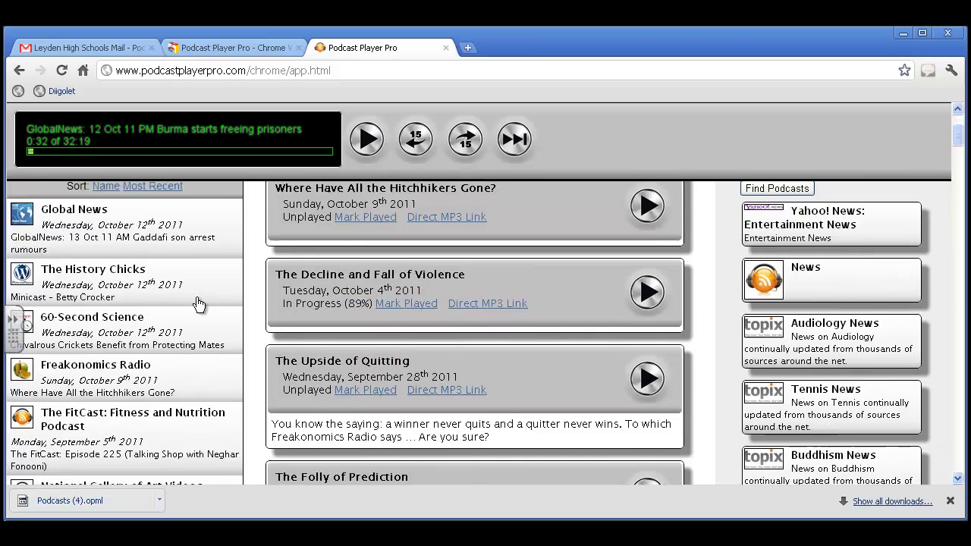
pyautogui.scroll(3, 197, 304)
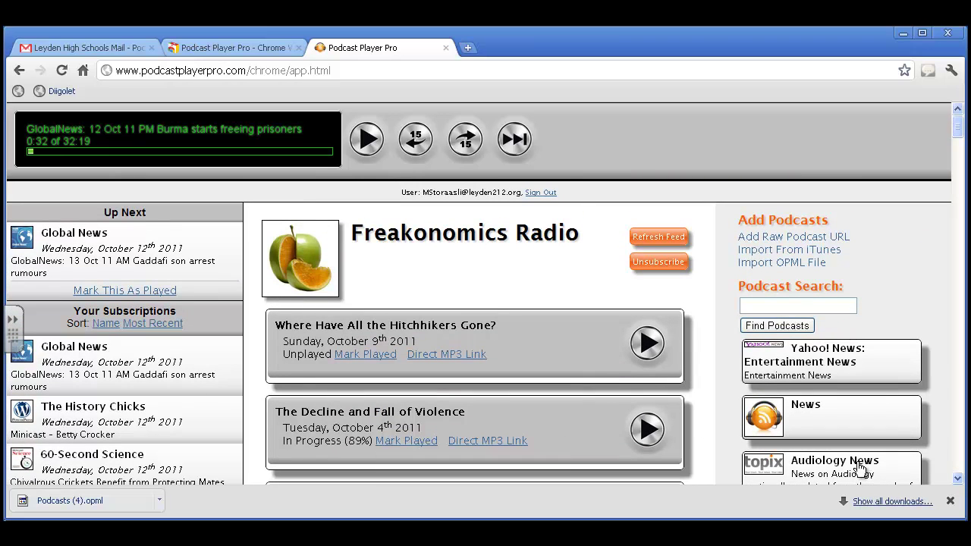
pyautogui.click(957, 479)
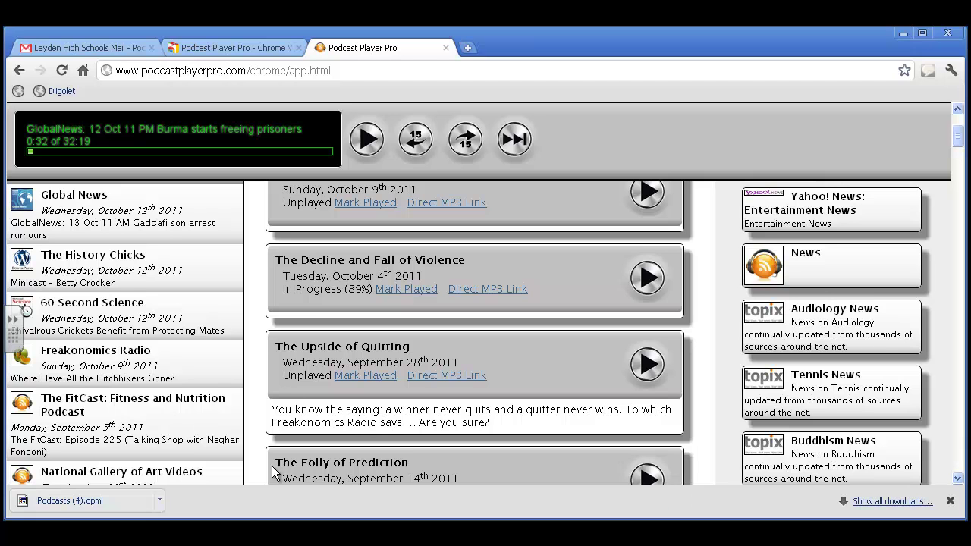
pyautogui.click(221, 482)
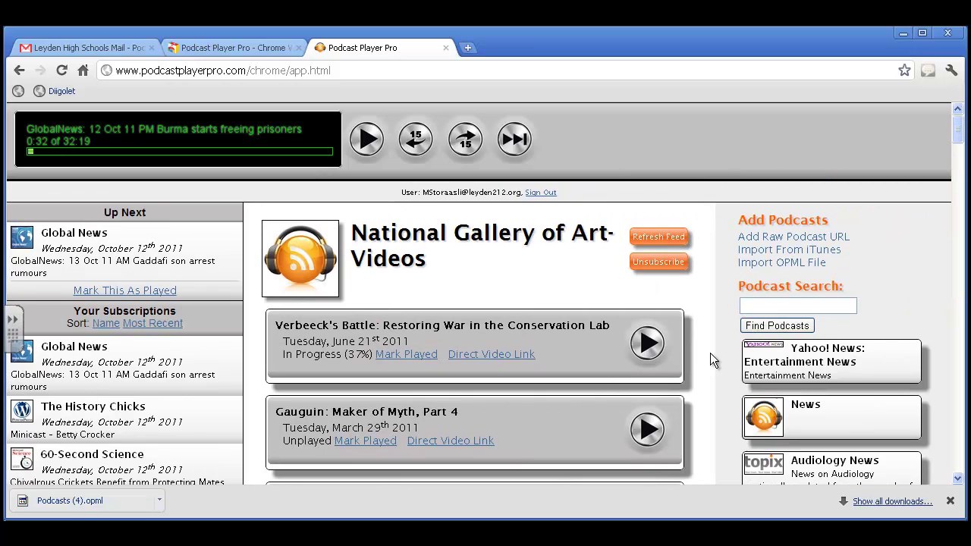
# Play the Verbeeck's Battle video and pause it at 1:56 of 4:49
pyautogui.click(644, 347)
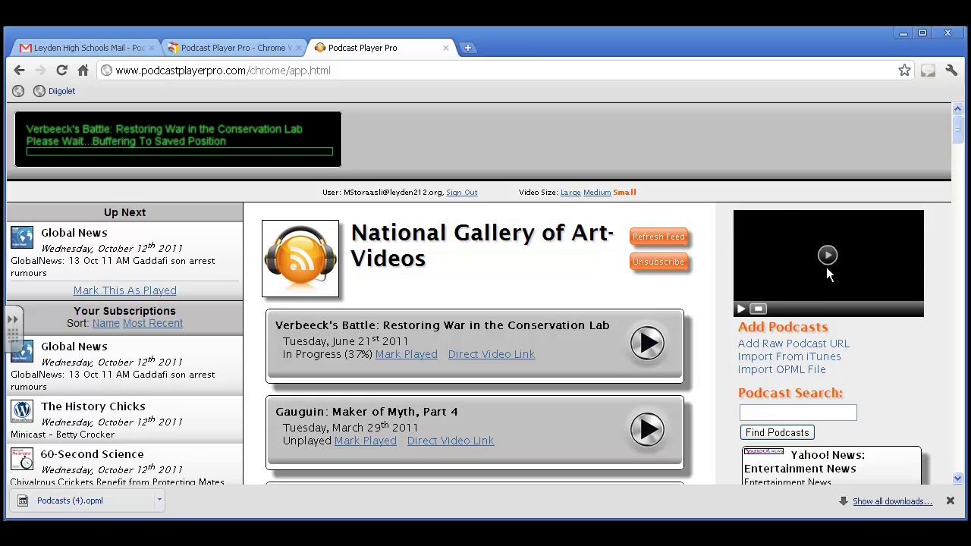
pyautogui.click(740, 309)
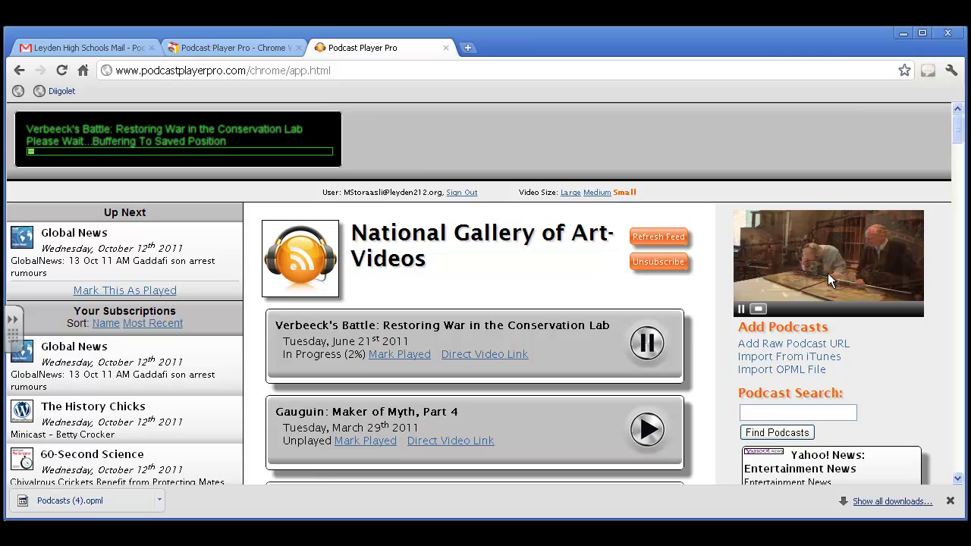
pyautogui.click(759, 310)
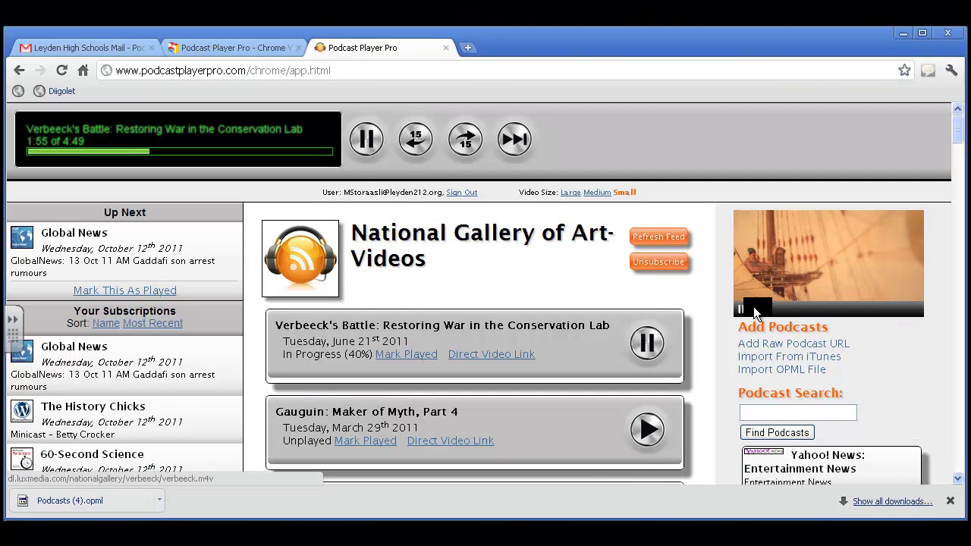
pyautogui.click(740, 309)
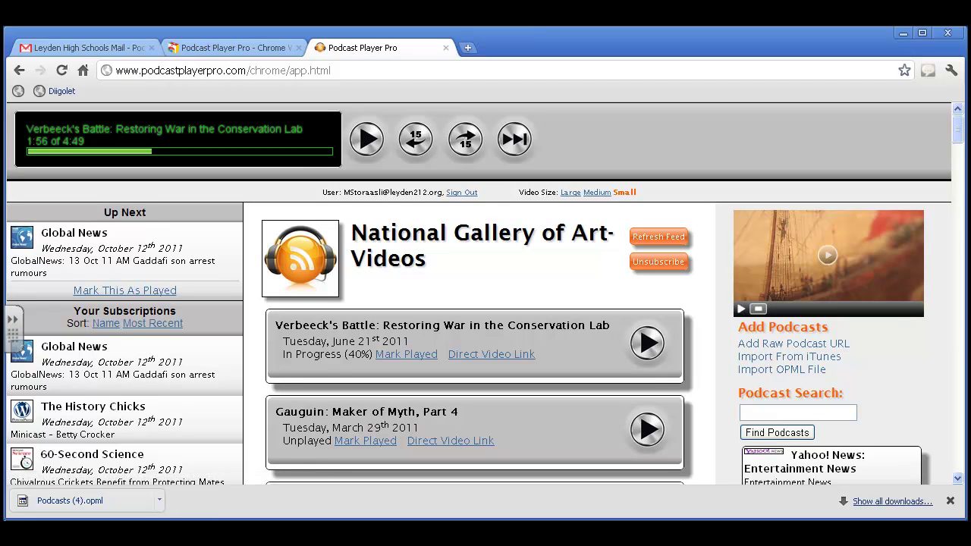
pyautogui.moveTo(957, 133)
pyautogui.mouseDown()
pyautogui.moveTo(952, 184)
pyautogui.moveTo(953, 146)
pyautogui.mouseUp()
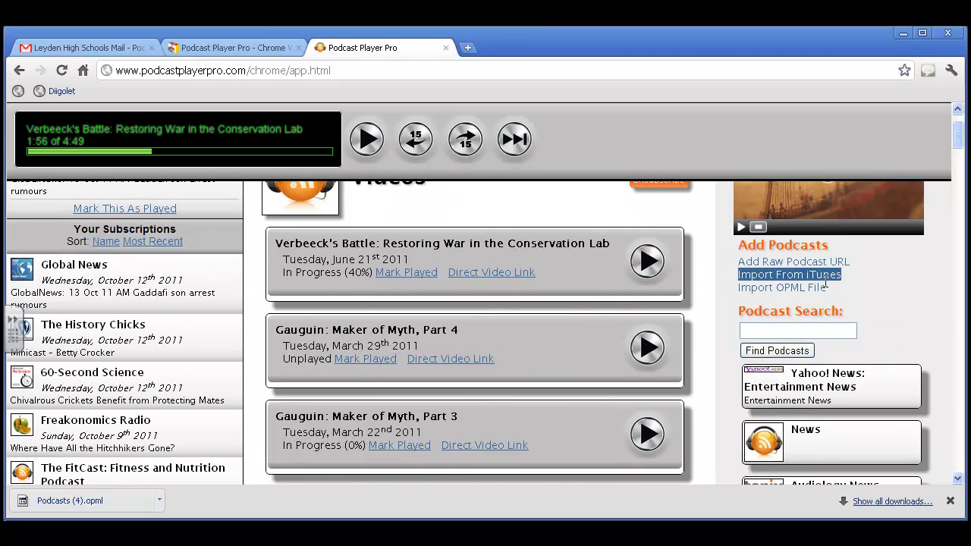
# Search podcasts for 'italian' and open Learn Italian | ItalianPod101.com
pyautogui.click(798, 328)
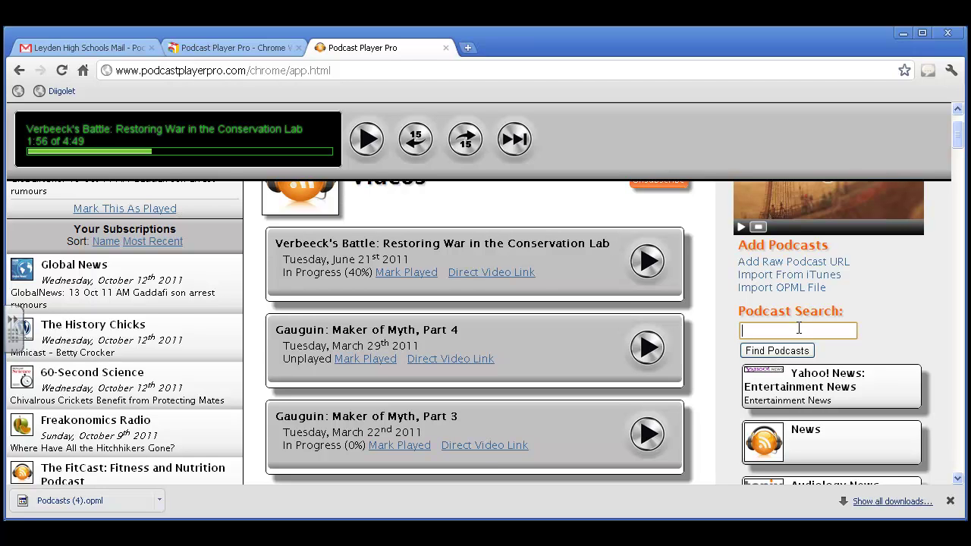
pyautogui.write('italian')
pyautogui.press('Return')
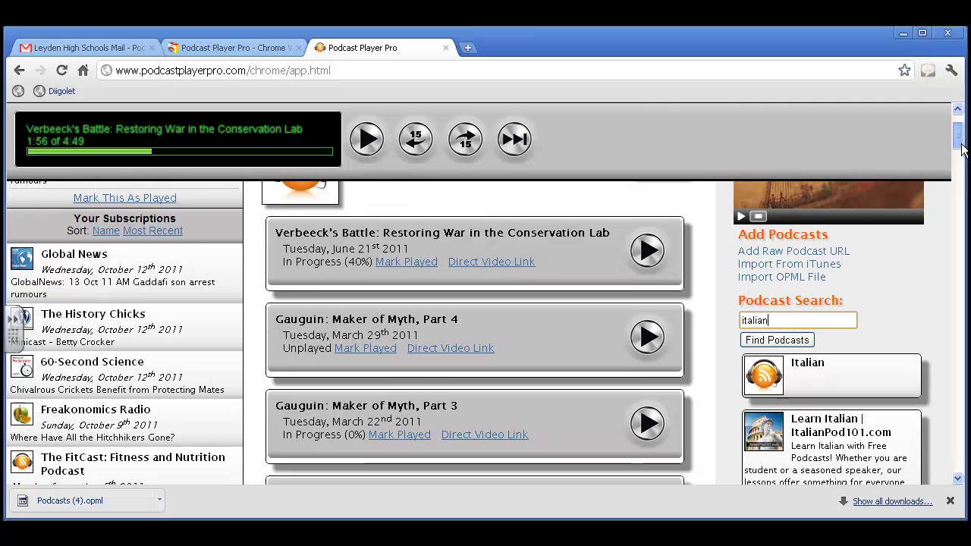
pyautogui.moveTo(961, 149); pyautogui.dragTo(939, 200)
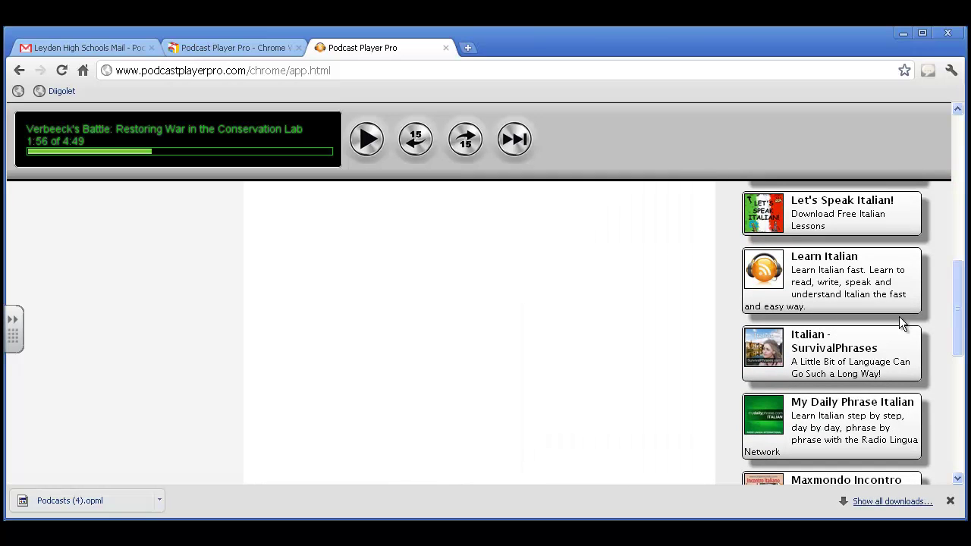
pyautogui.moveTo(958, 320); pyautogui.dragTo(958, 175)
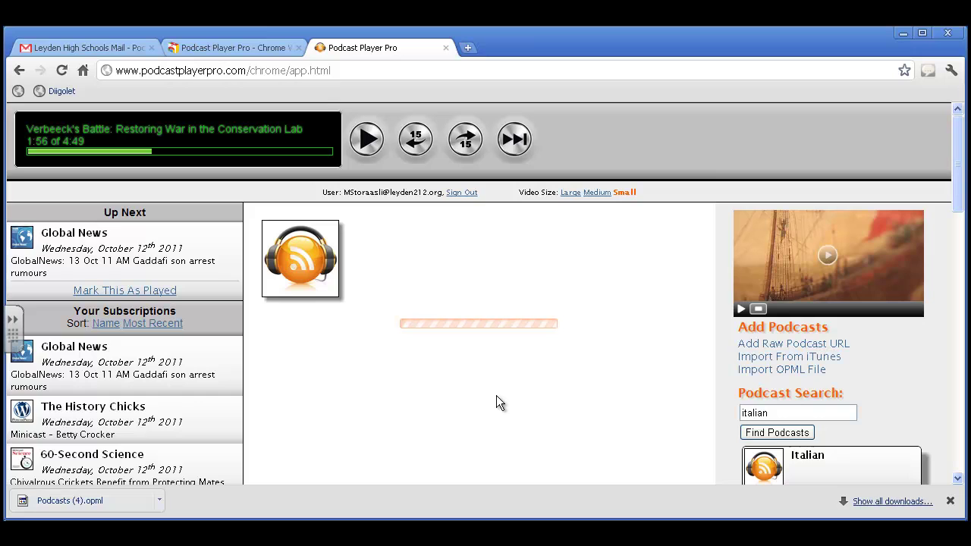
pyautogui.moveTo(958, 171); pyautogui.dragTo(956, 273)
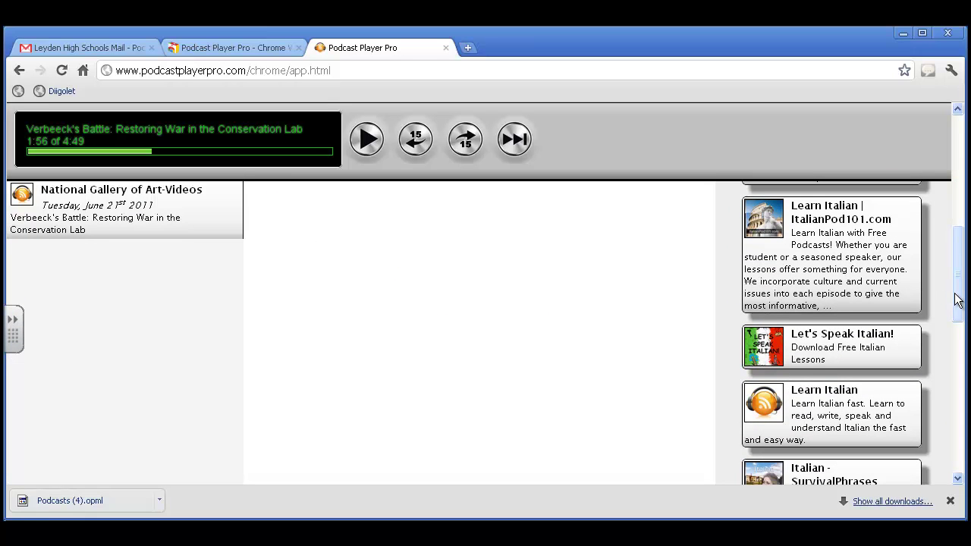
pyautogui.moveTo(955, 296); pyautogui.dragTo(956, 219)
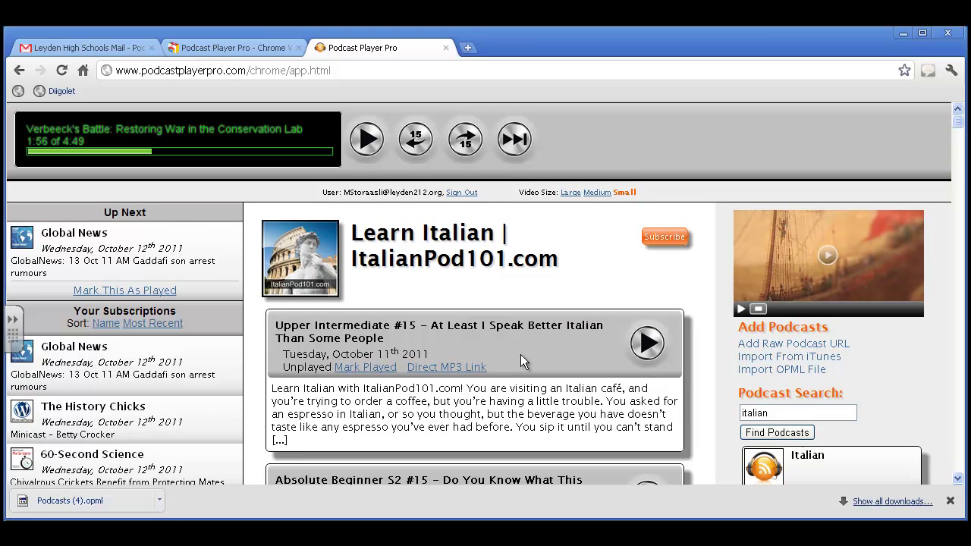
# Briefly play and pause Upper Intermediate #15, then close the Podcast Player Pro tab
pyautogui.click(646, 343)
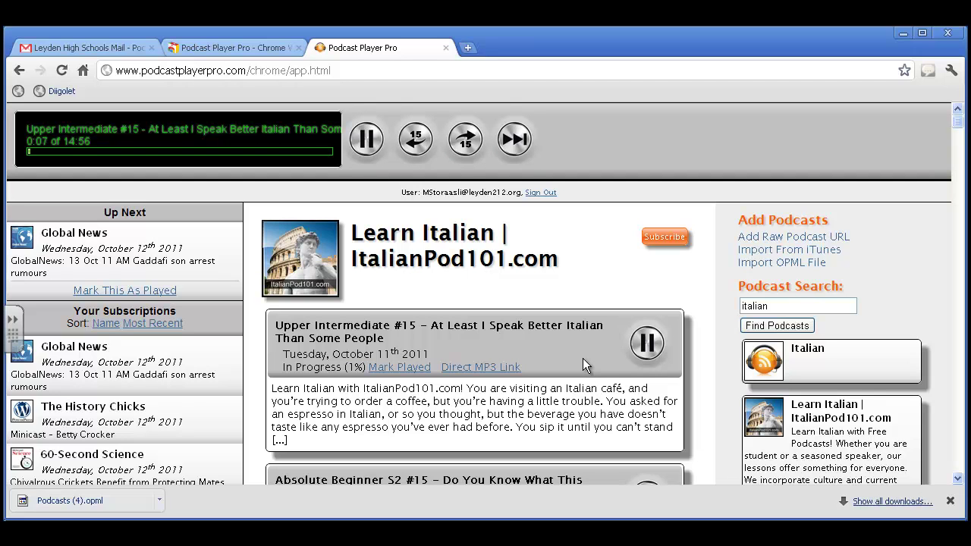
pyautogui.click(646, 344)
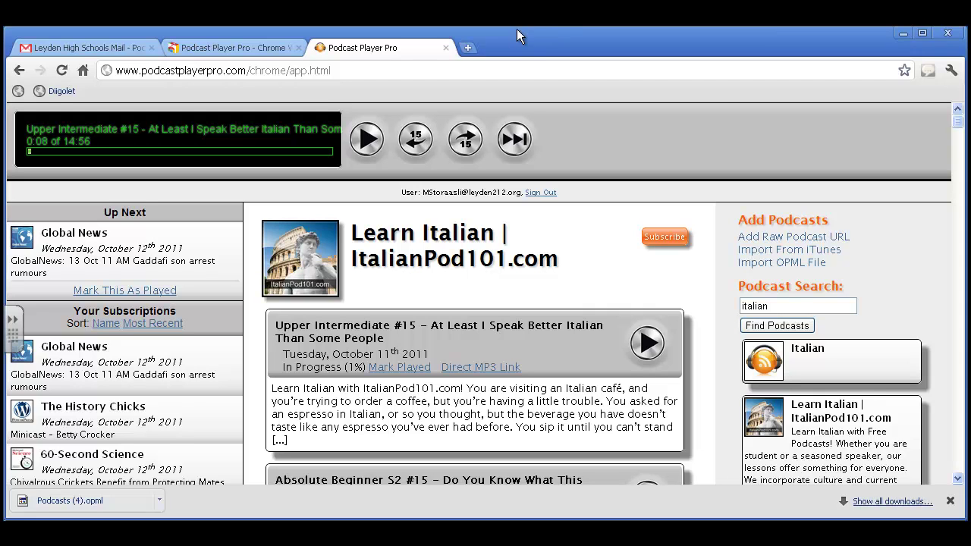
pyautogui.click(446, 48)
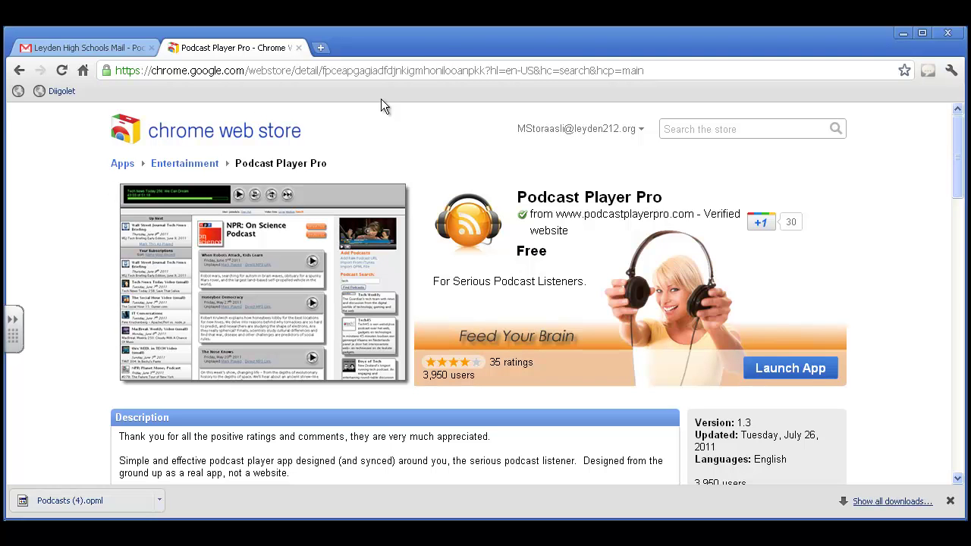
pyautogui.click(64, 49)
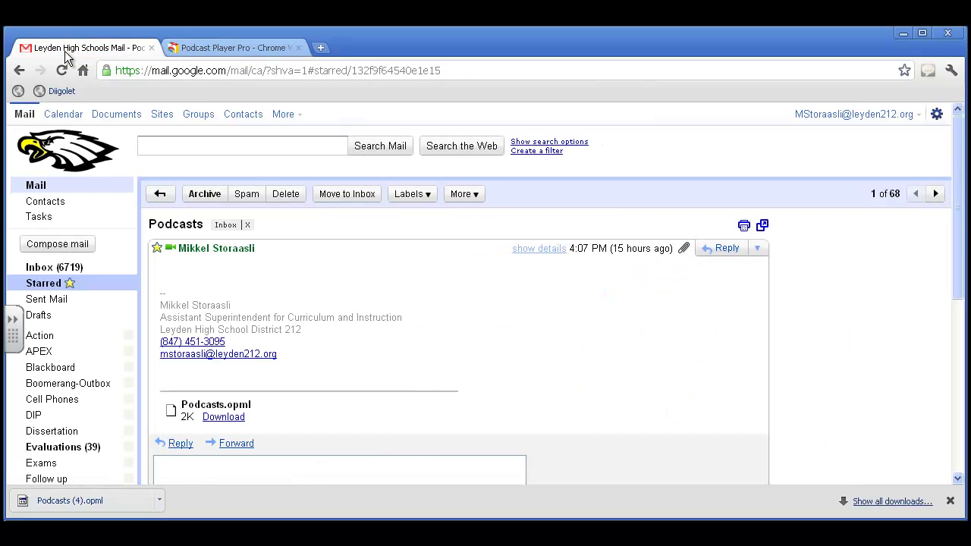
pyautogui.click(200, 46)
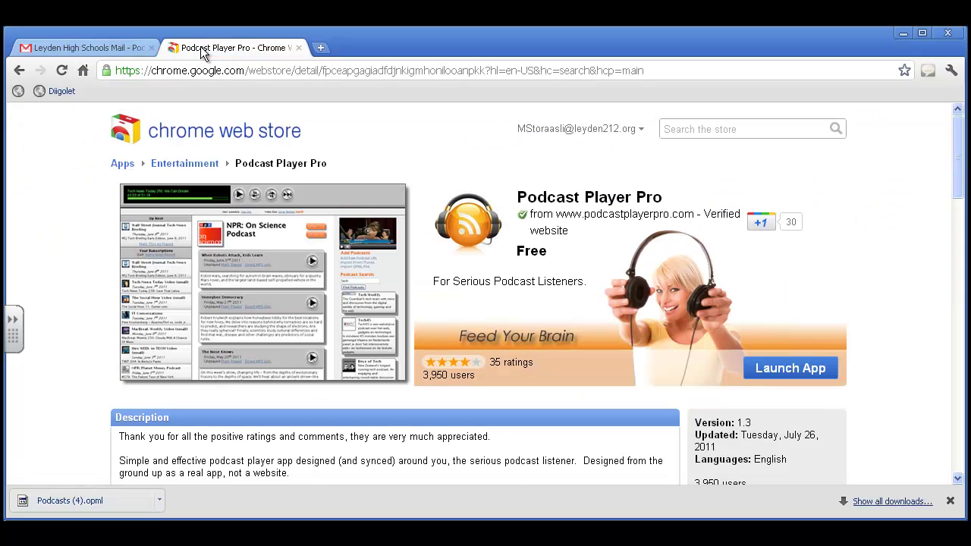
# Open two new tabs and return to the first, showing Podcast Player Pro on the Apps page
pyautogui.click(320, 47)
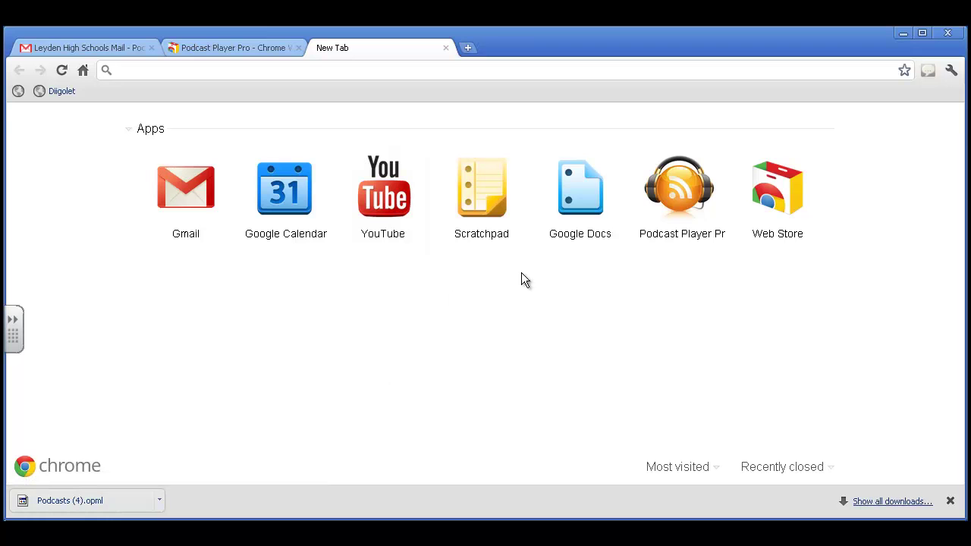
pyautogui.click(466, 50)
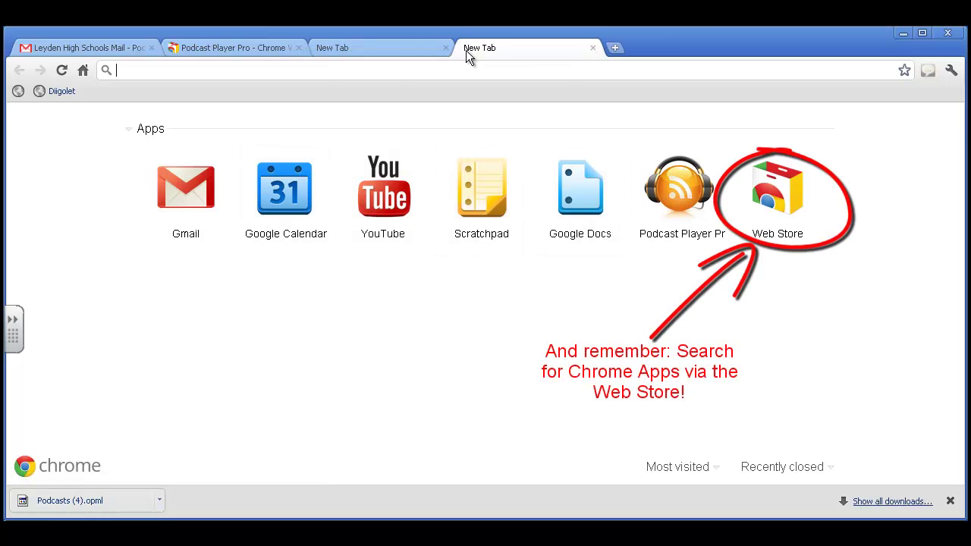
pyautogui.click(413, 50)
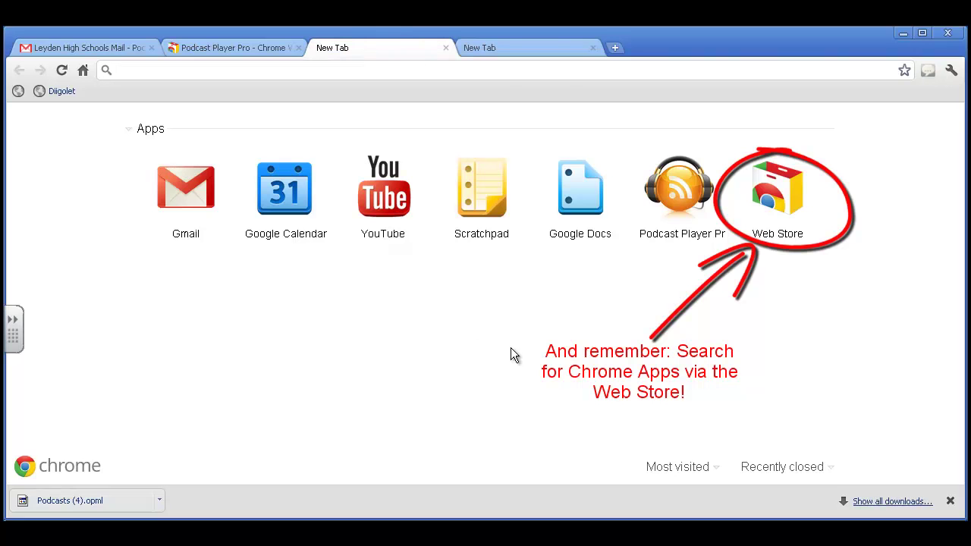